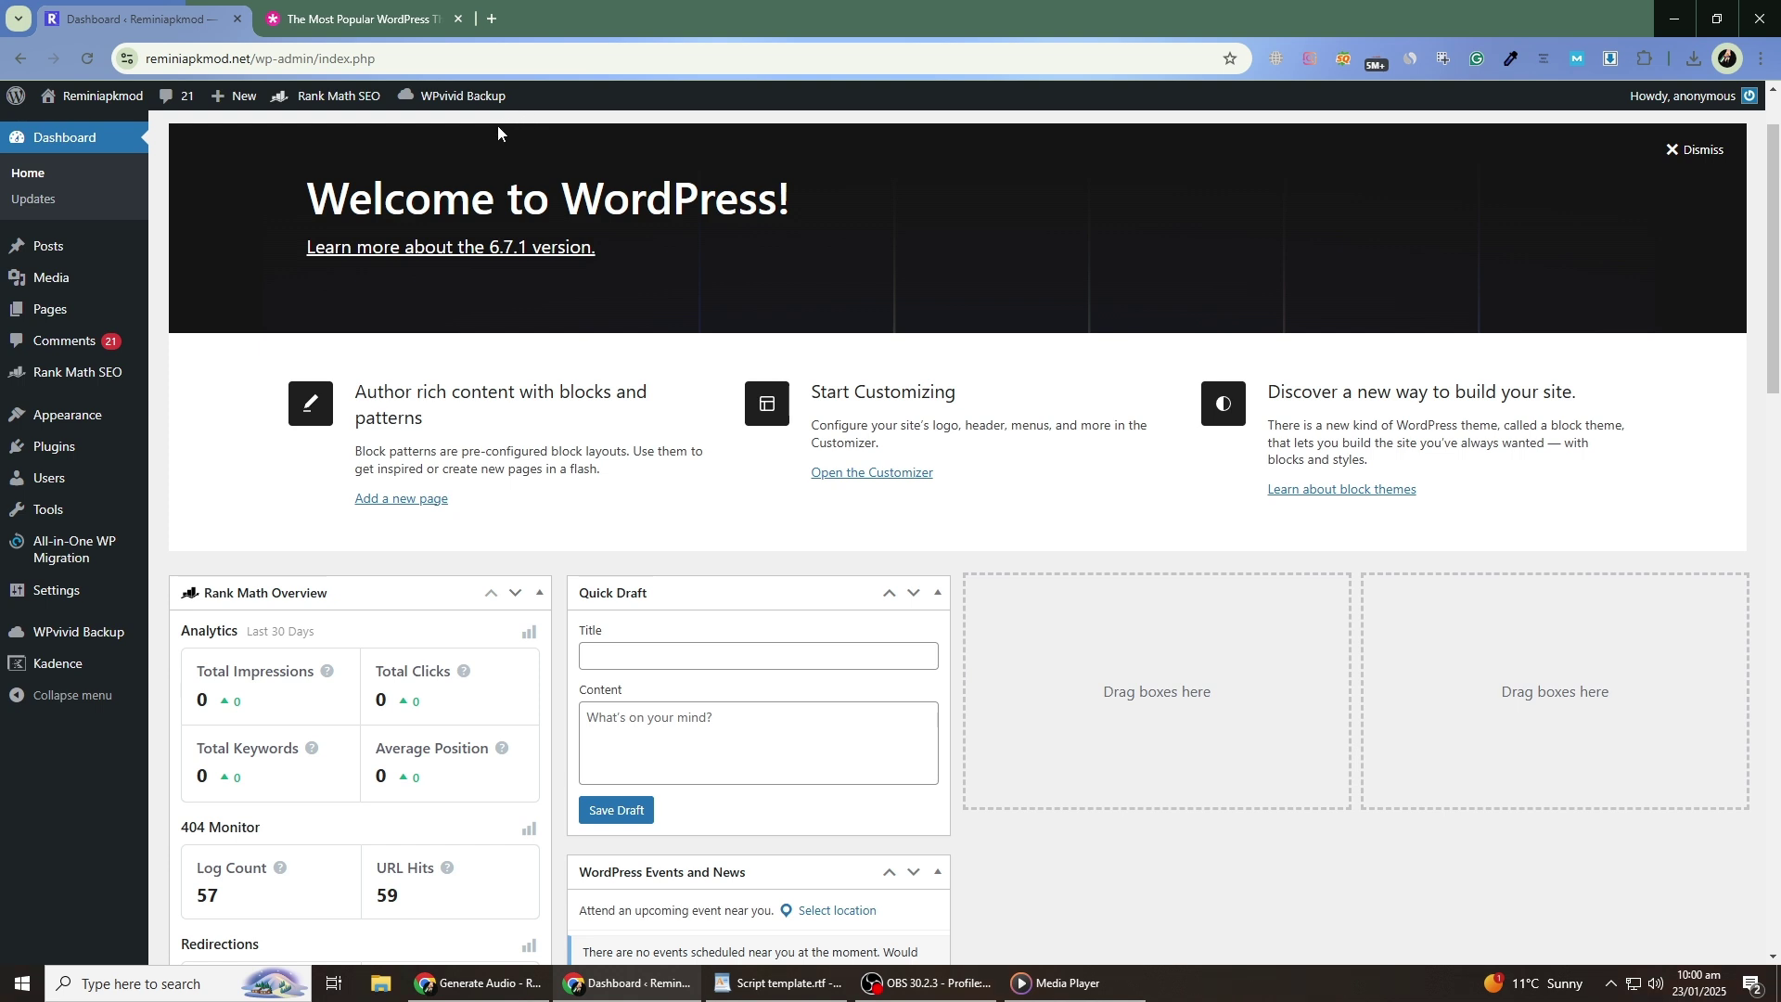
Look over the six installed themes: Kadence (active), Extendable, Twenty Twenty-Five and the other defaults.
{"action": "mouse_move", "coordinate": [75, 420]}
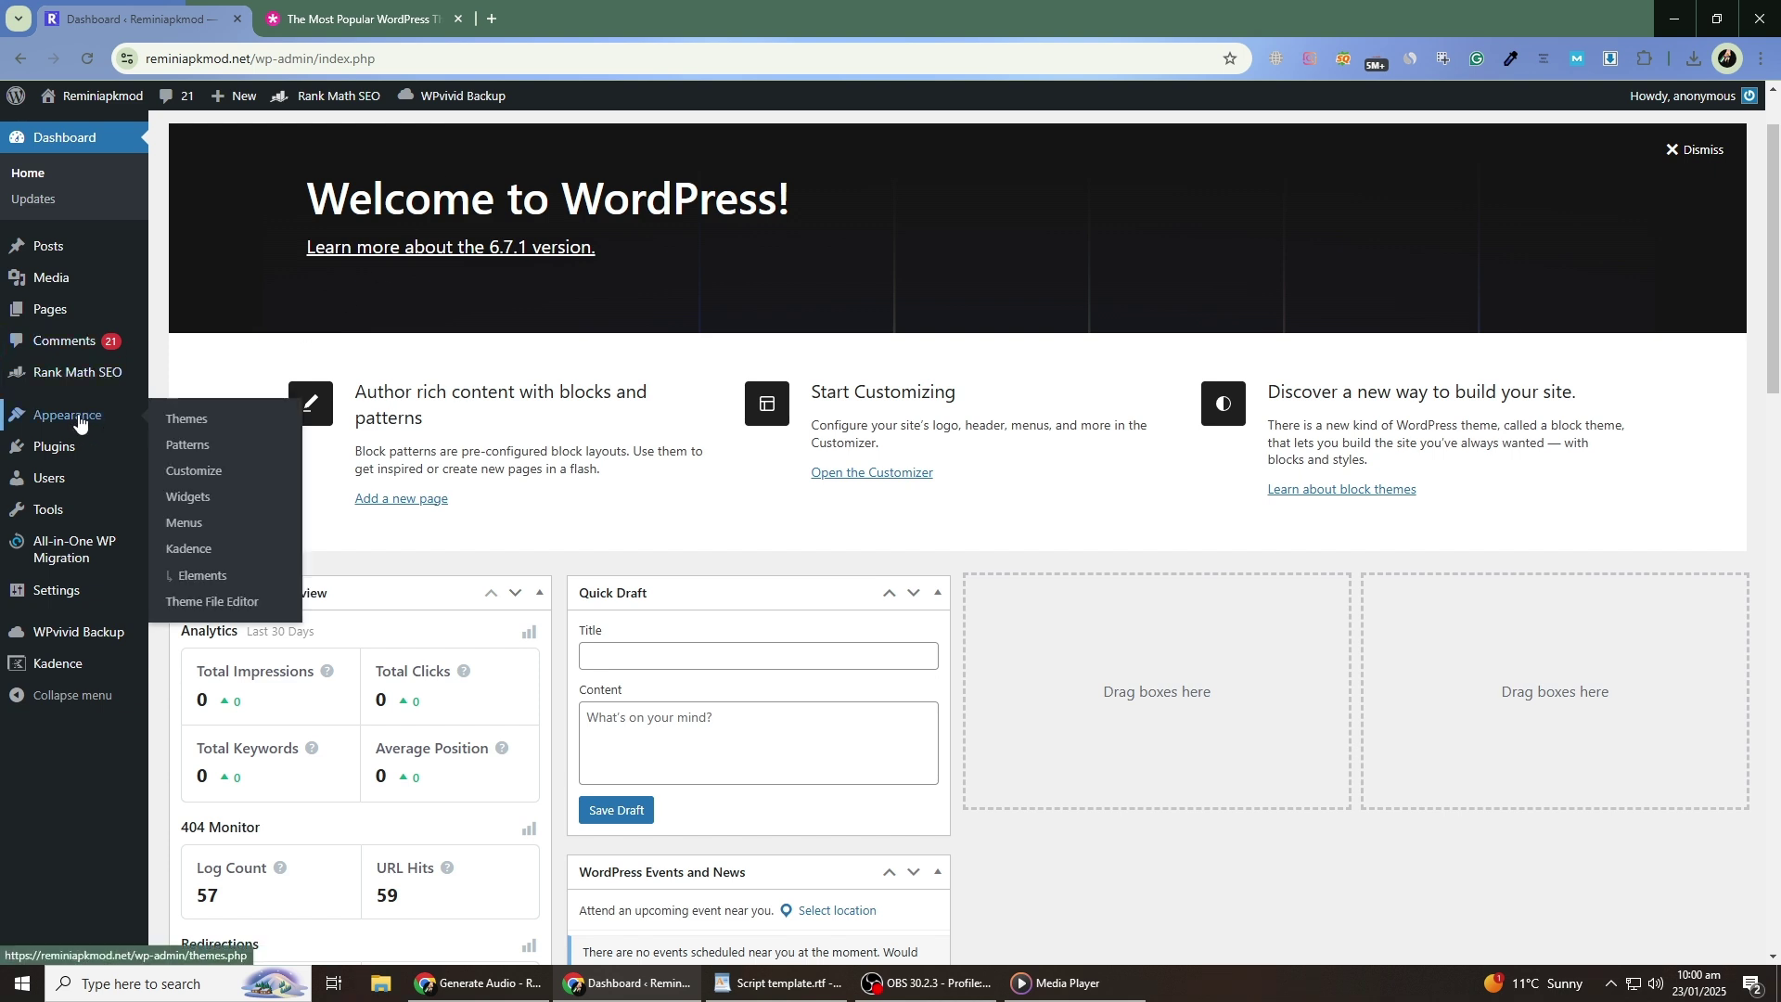
{"action": "left_click", "coordinate": [63, 422]}
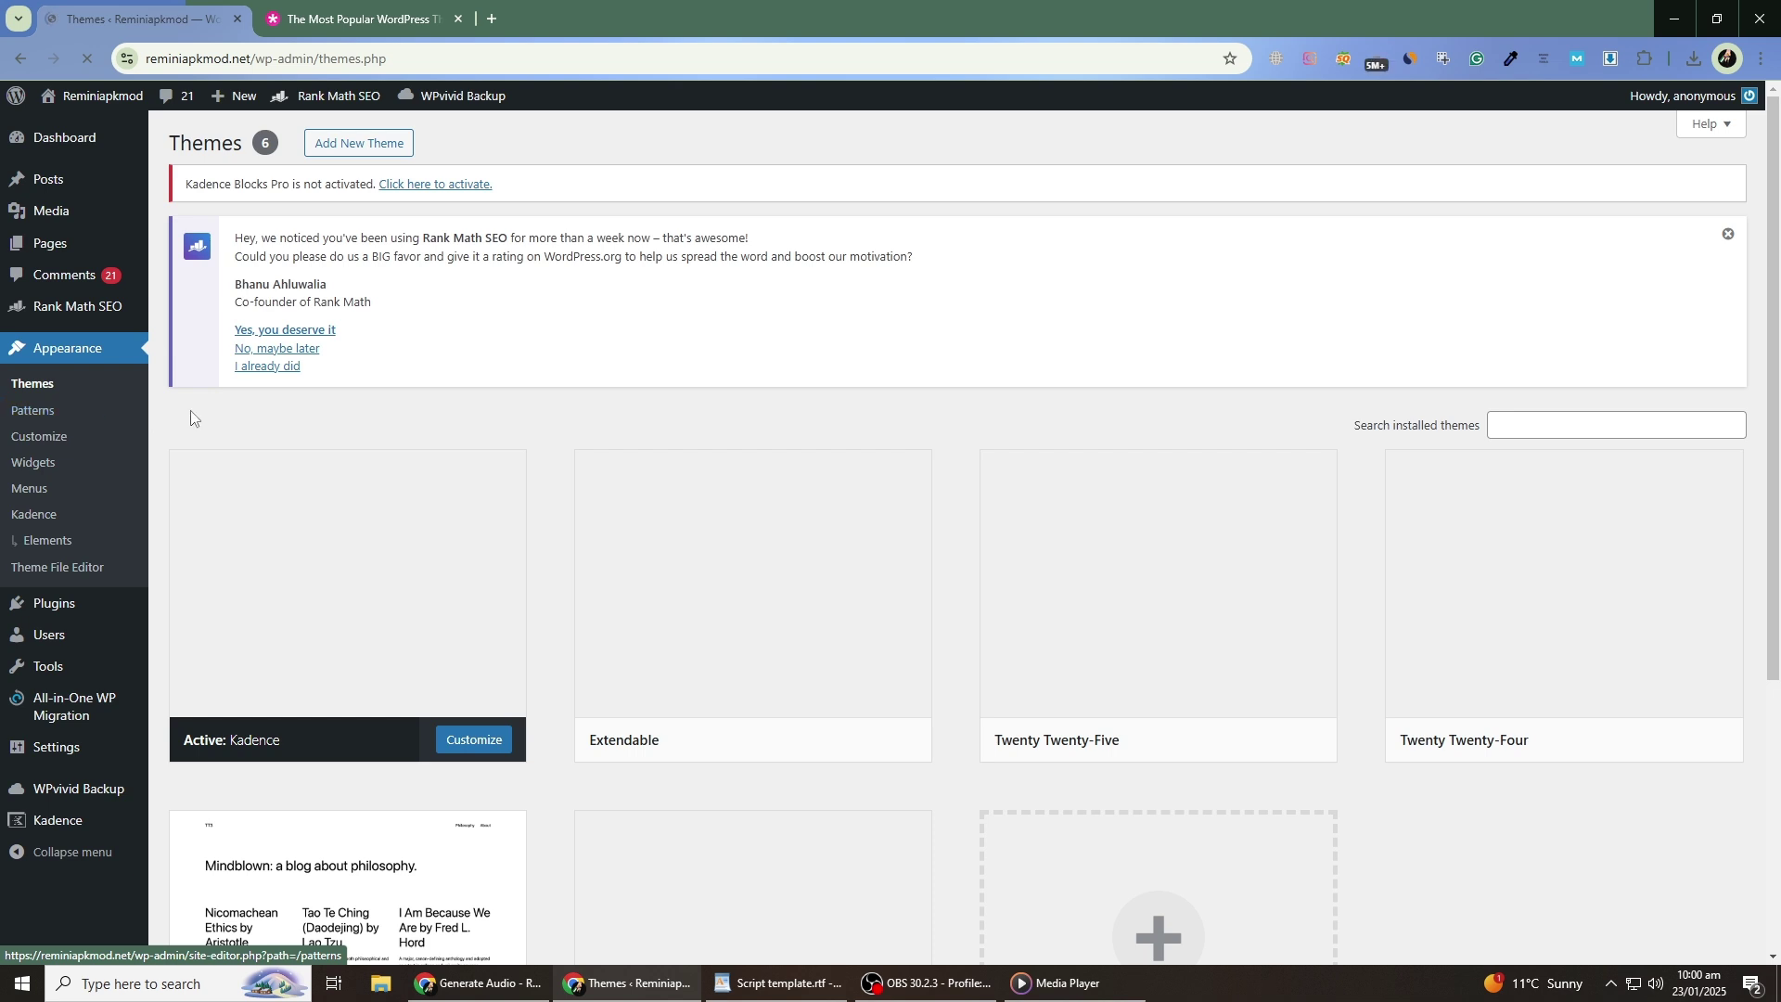
{"action": "scroll", "coordinate": [195, 415], "scroll_direction": "down", "scroll_amount": 3}
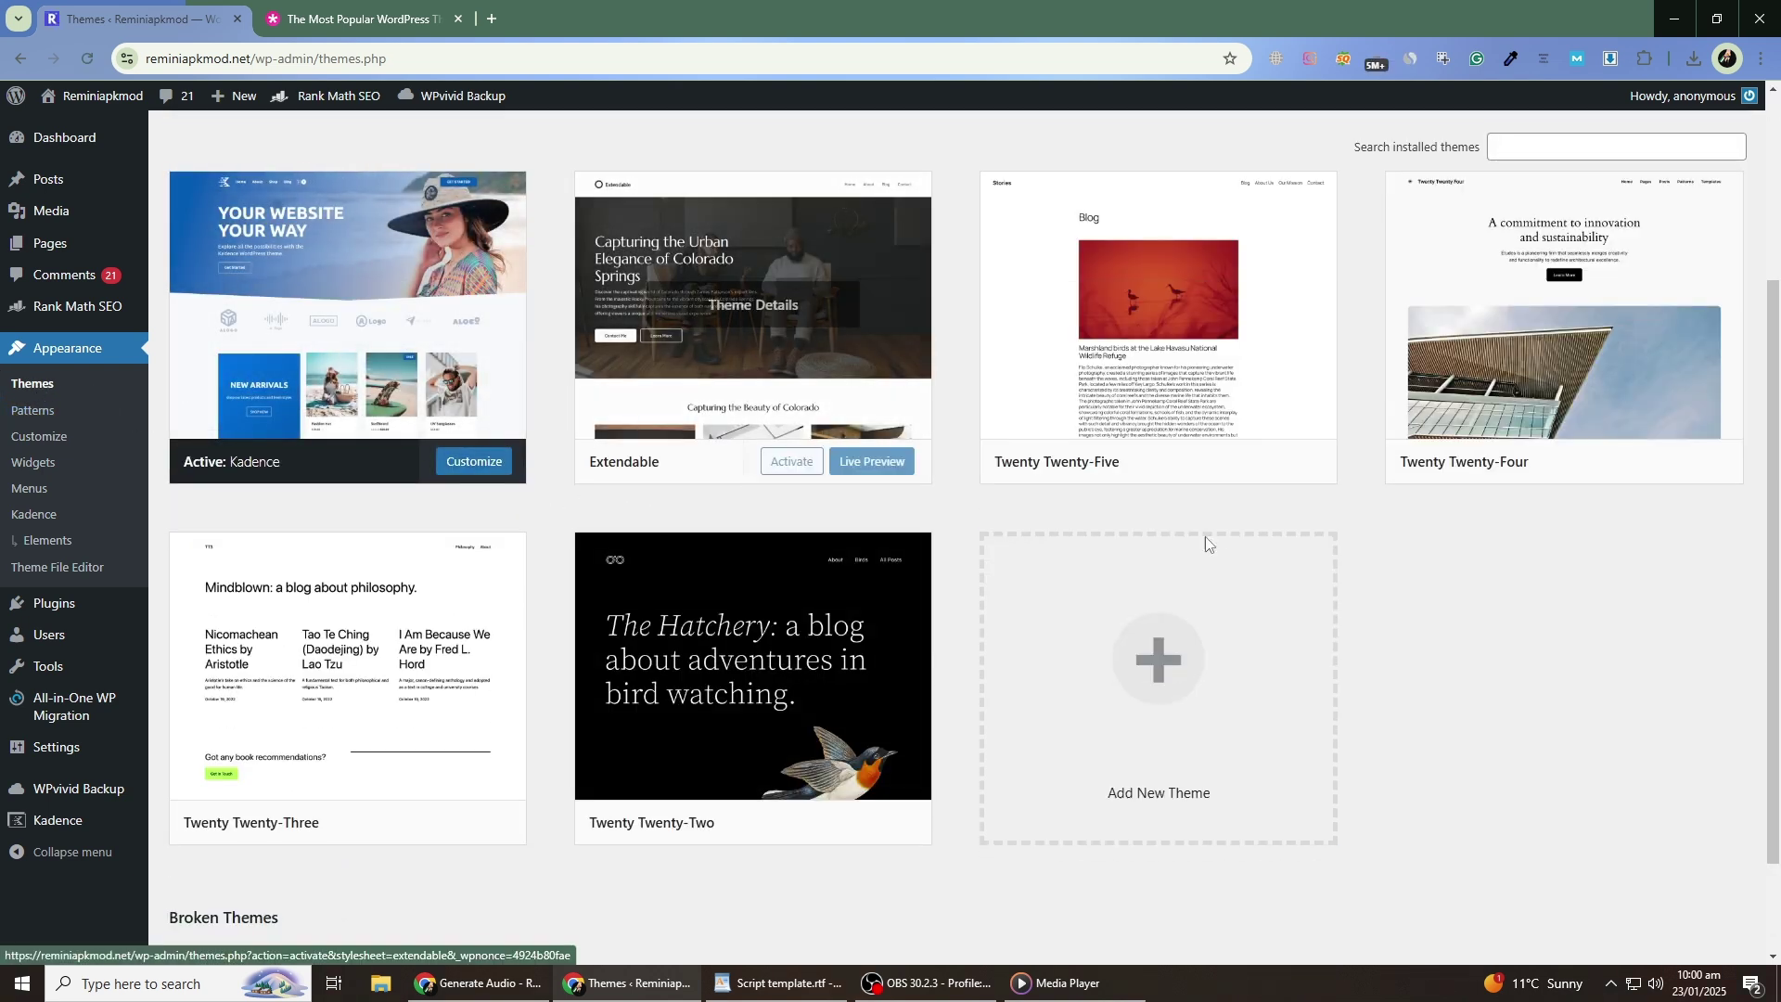
{"action": "mouse_move", "coordinate": [713, 608]}
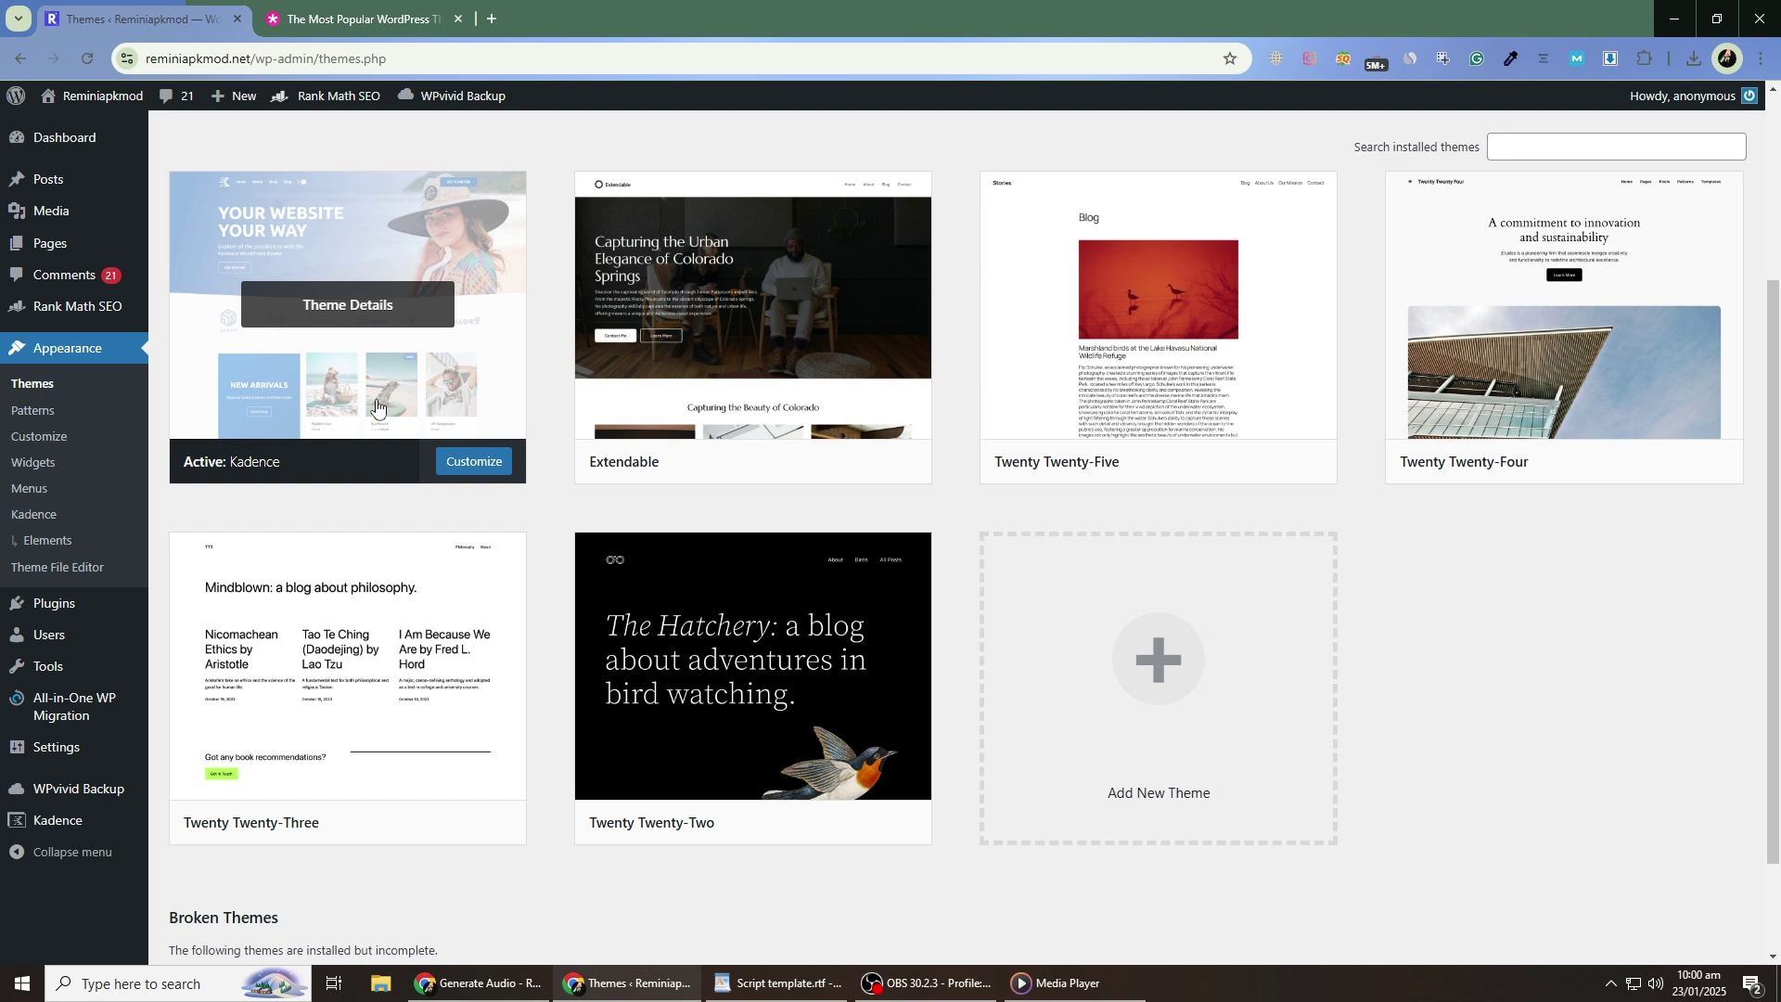
{"action": "scroll", "coordinate": [333, 554], "scroll_direction": "down", "scroll_amount": 1}
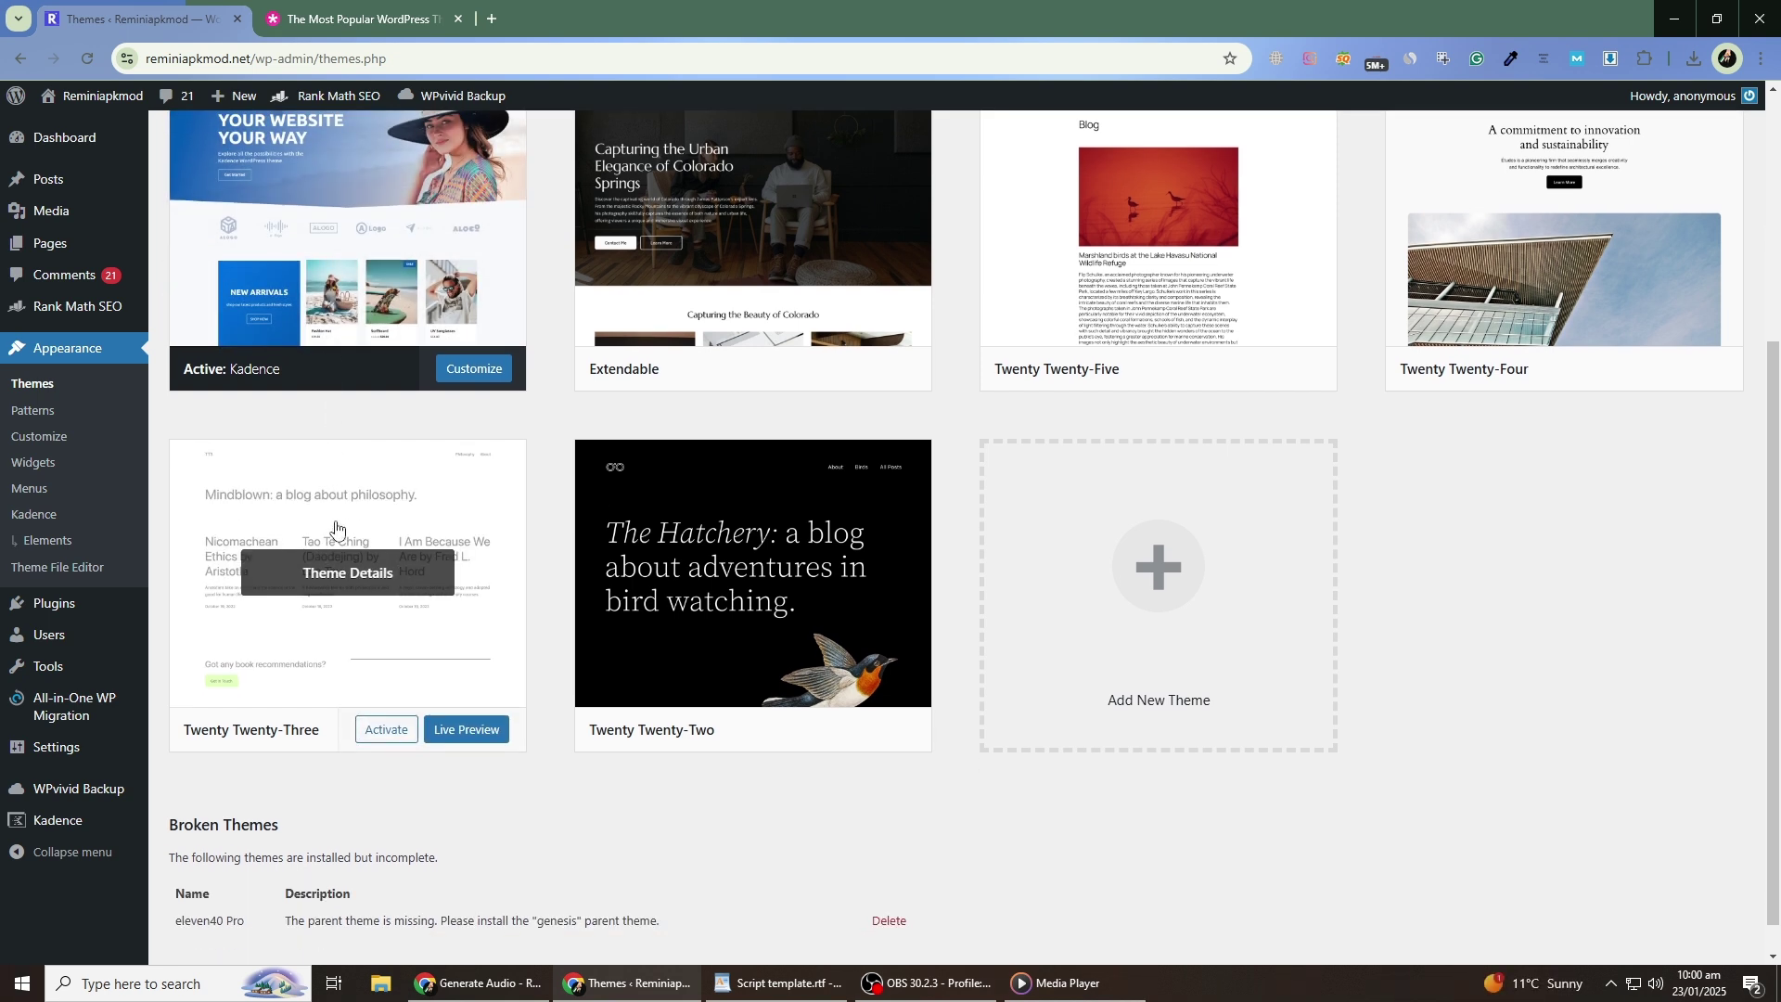
{"action": "scroll", "coordinate": [343, 522], "scroll_direction": "up", "scroll_amount": 1}
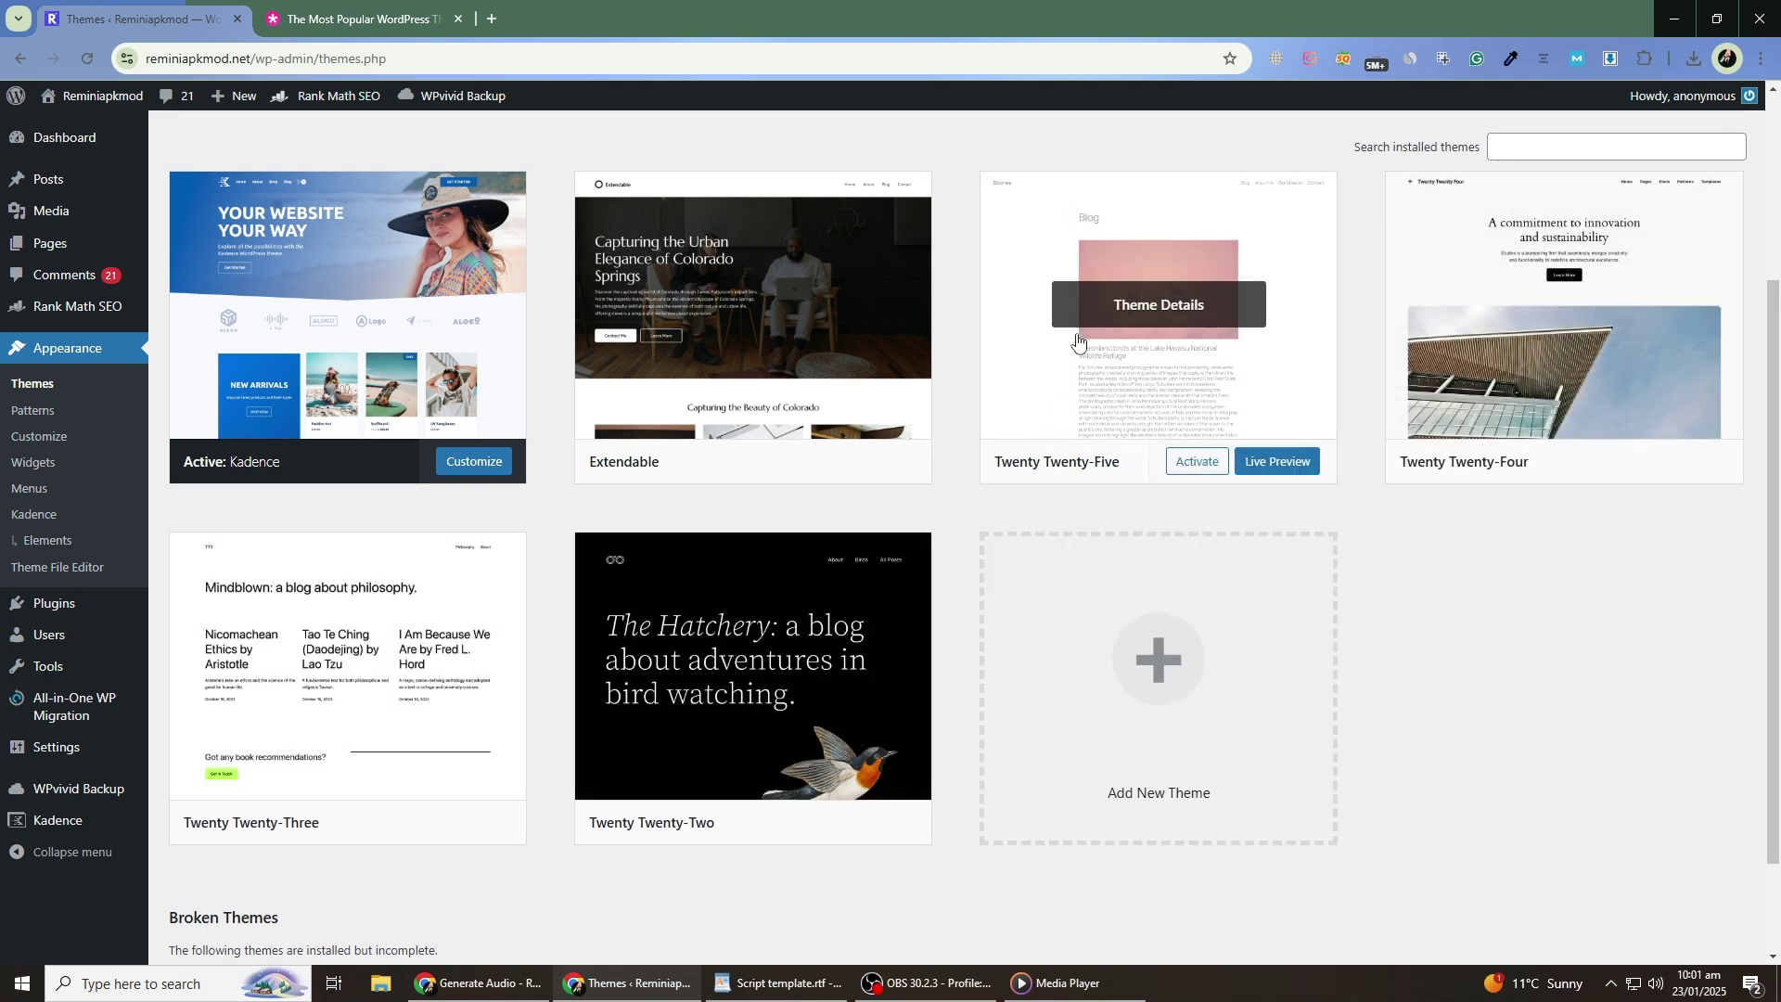
{"action": "scroll", "coordinate": [915, 398], "scroll_direction": "up", "scroll_amount": 3}
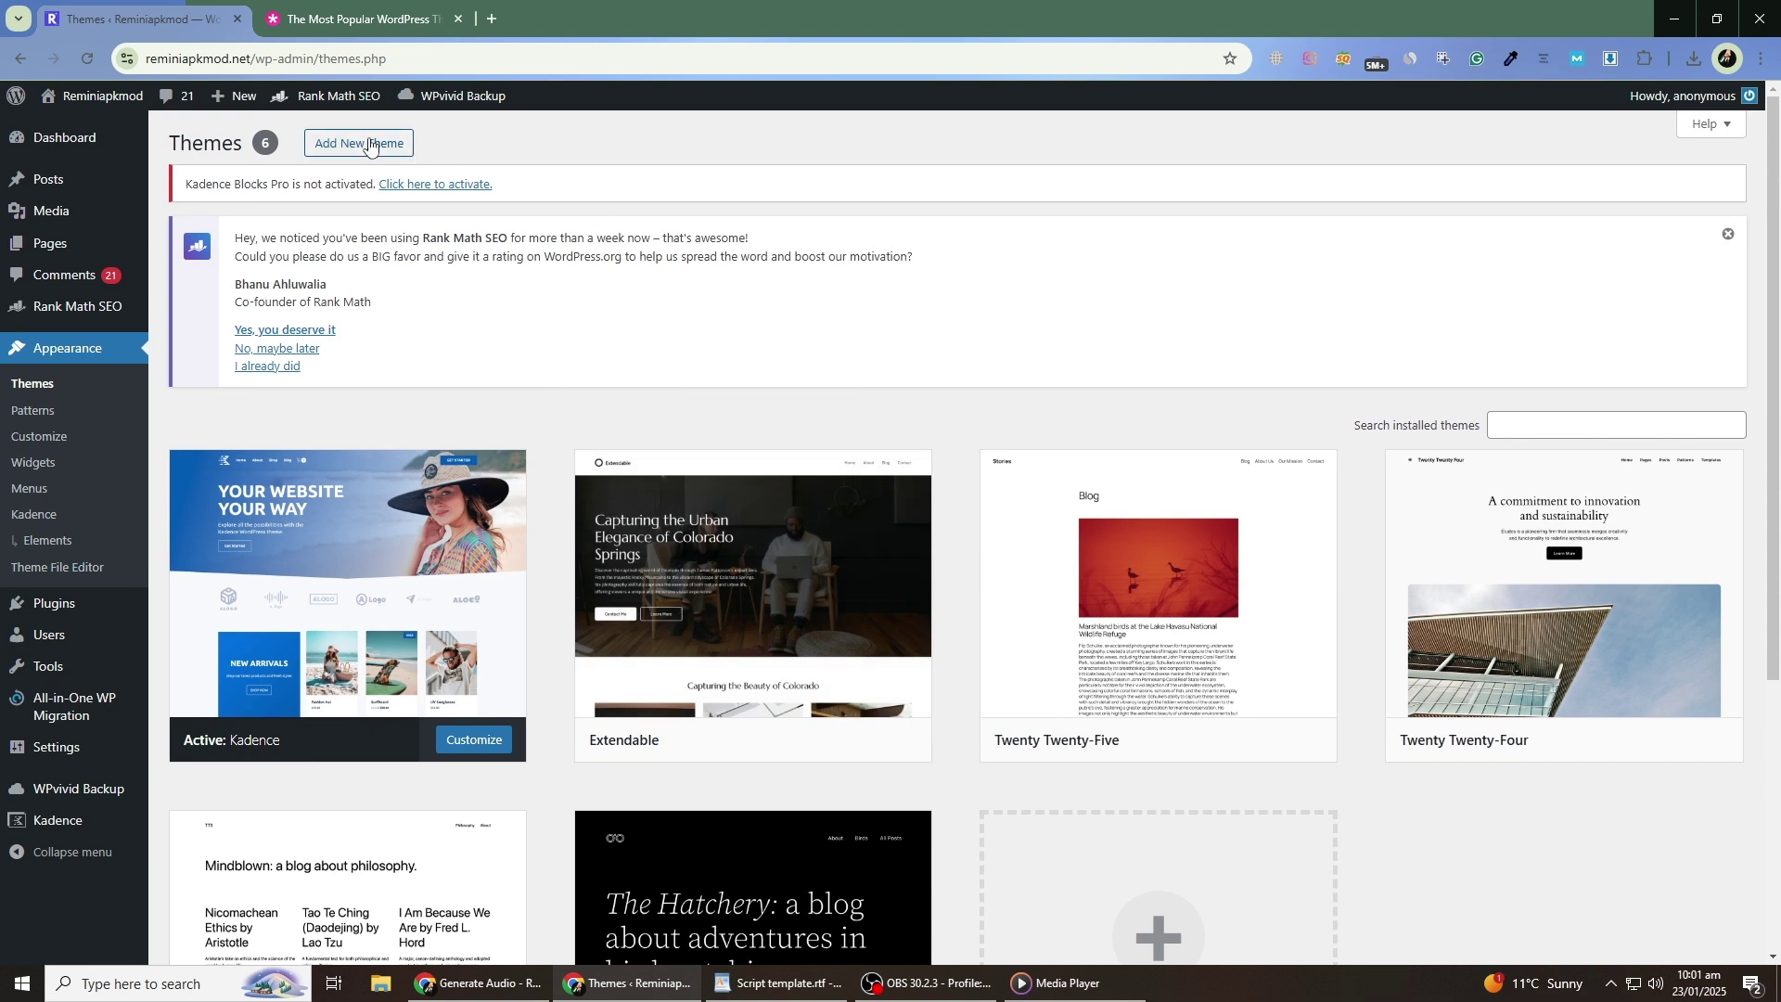
{"action": "scroll", "coordinate": [362, 147], "scroll_direction": "down", "scroll_amount": 2}
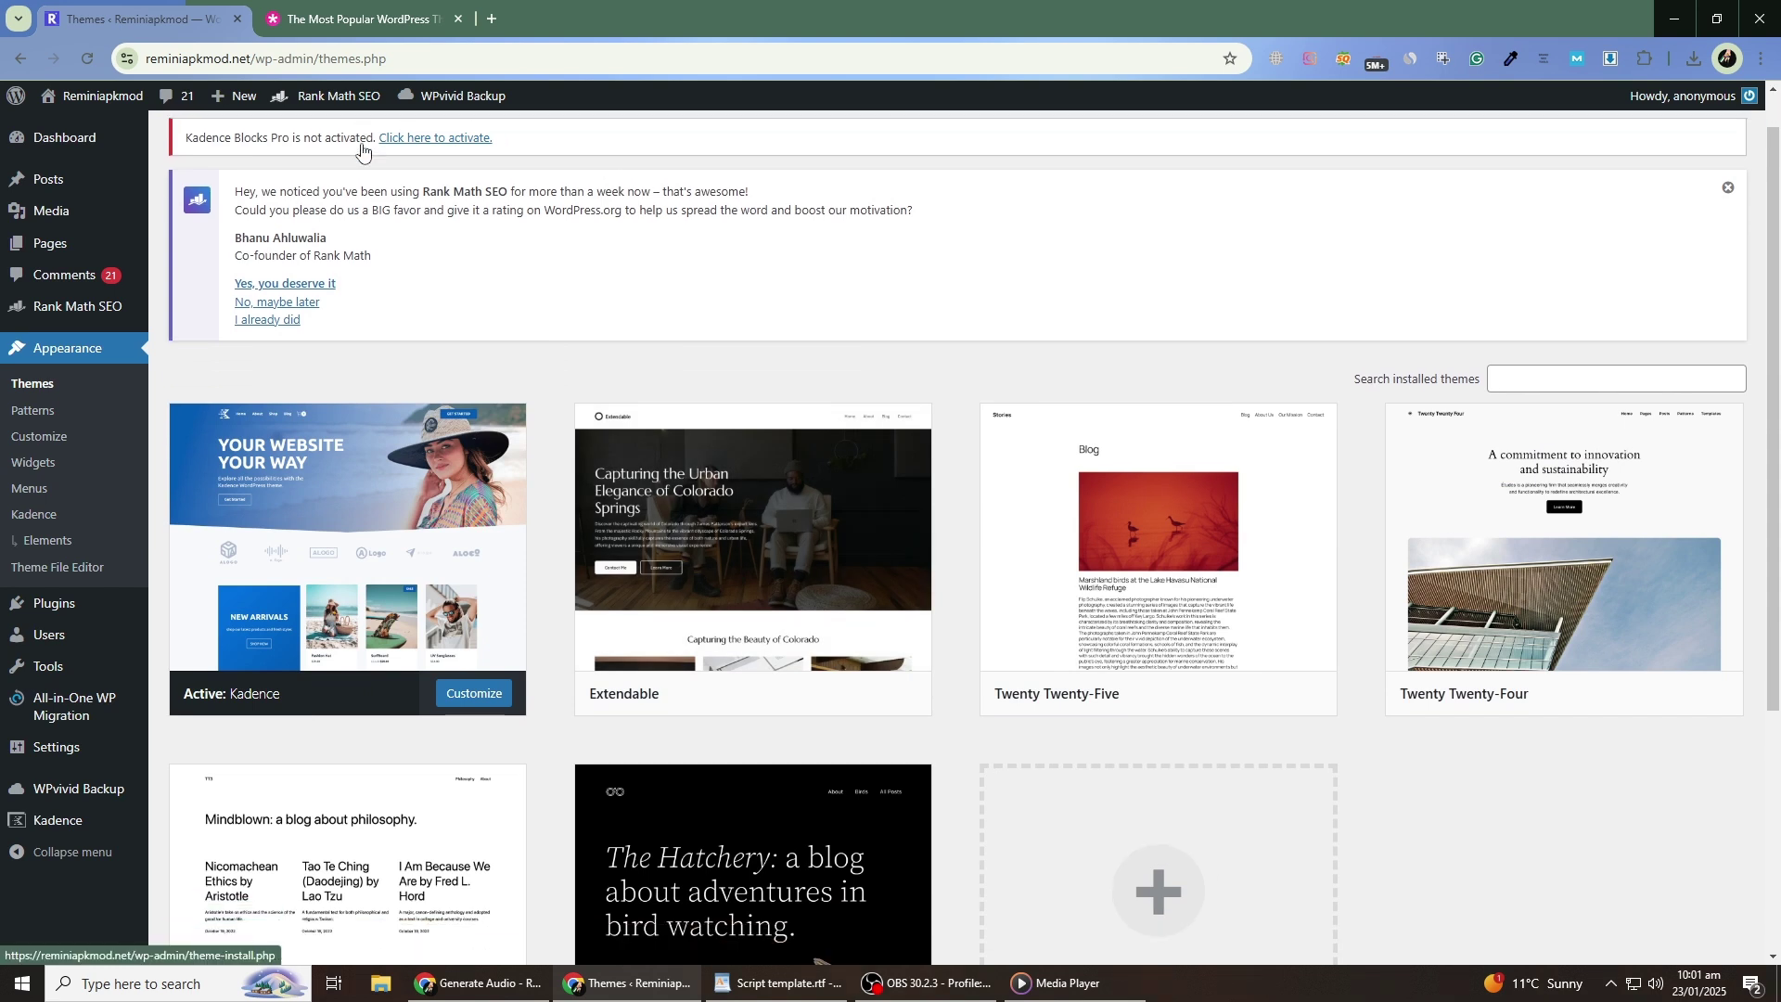
{"action": "scroll", "coordinate": [362, 146], "scroll_direction": "down", "scroll_amount": 2}
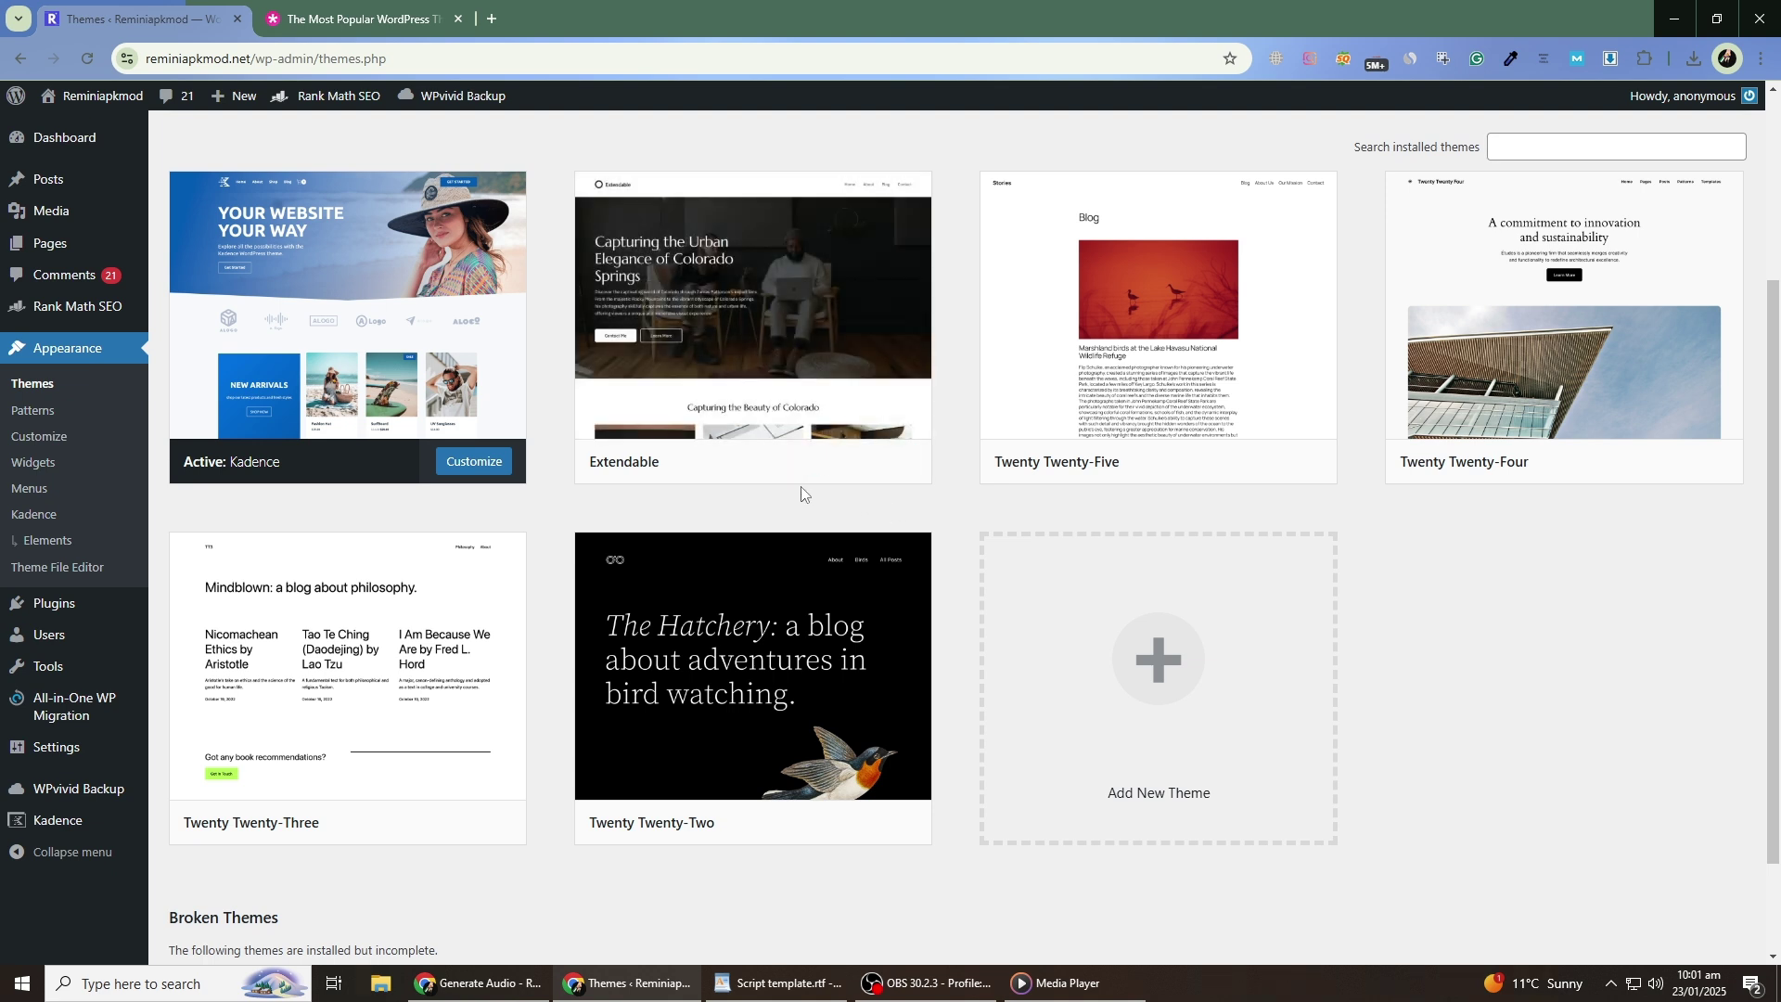
{"action": "mouse_move", "coordinate": [67, 603]}
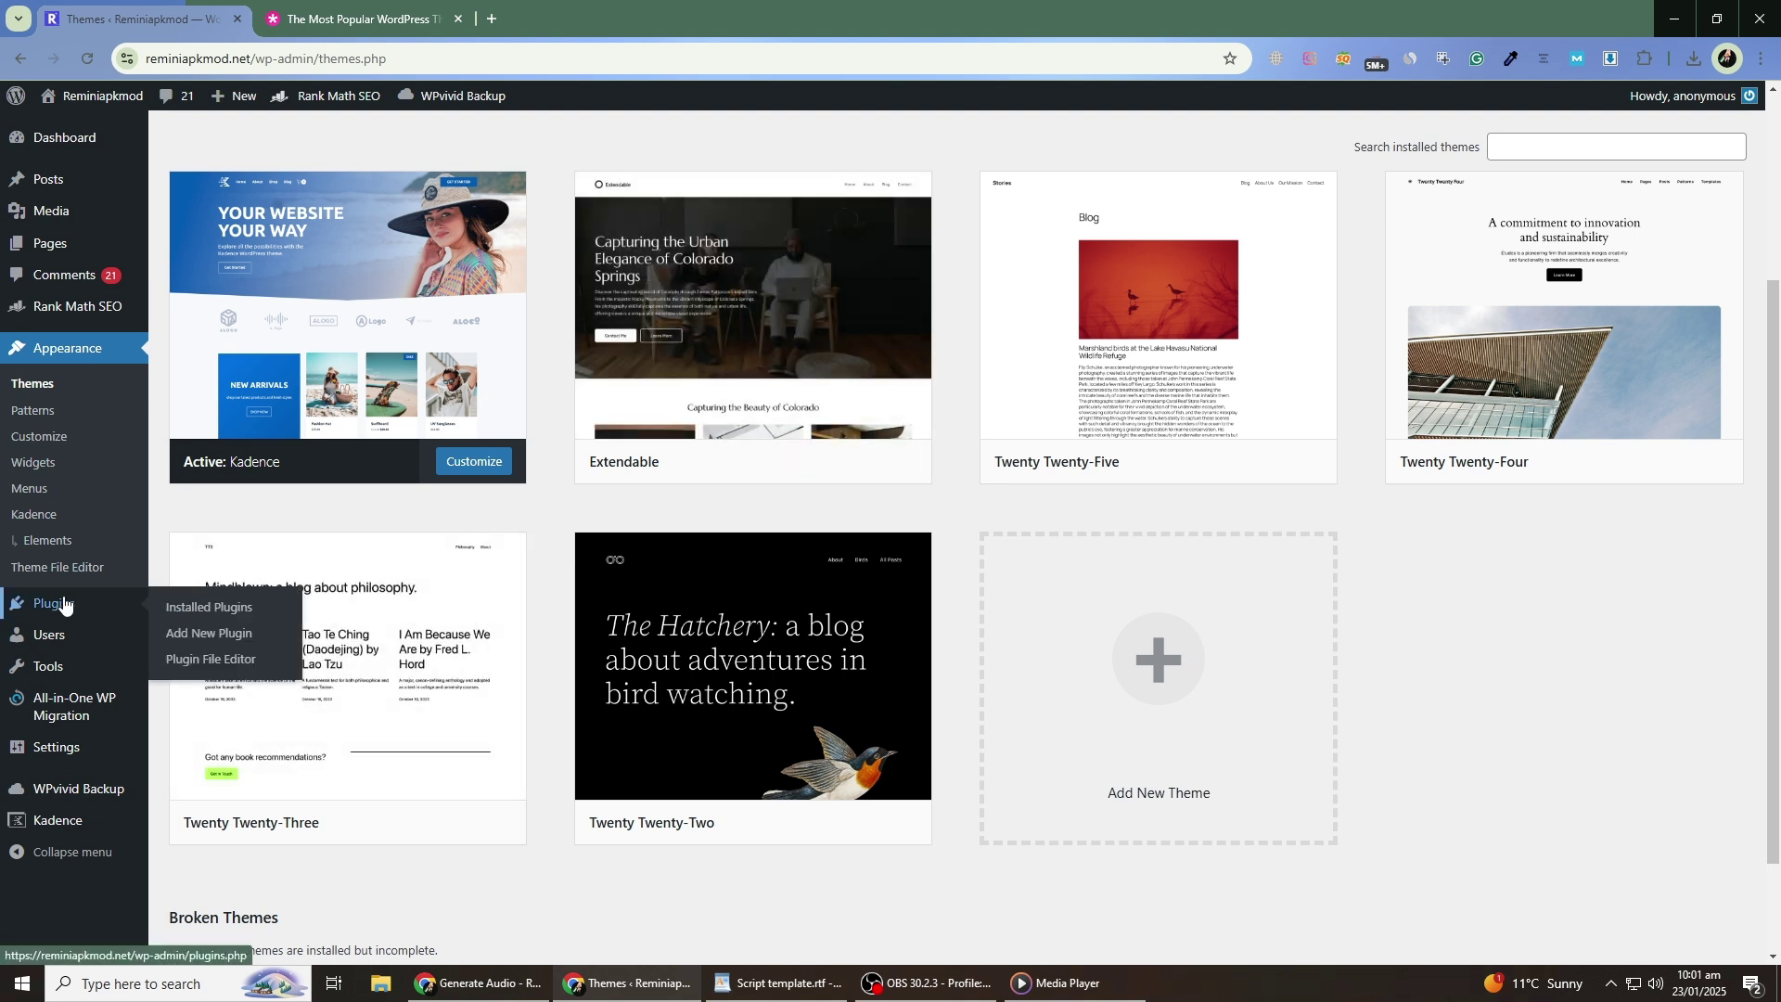
Go to the Plugins page and scroll through the 15 installed plugins.
{"action": "left_click", "coordinate": [66, 607]}
{"action": "scroll", "coordinate": [72, 599], "scroll_direction": "down", "scroll_amount": 3}
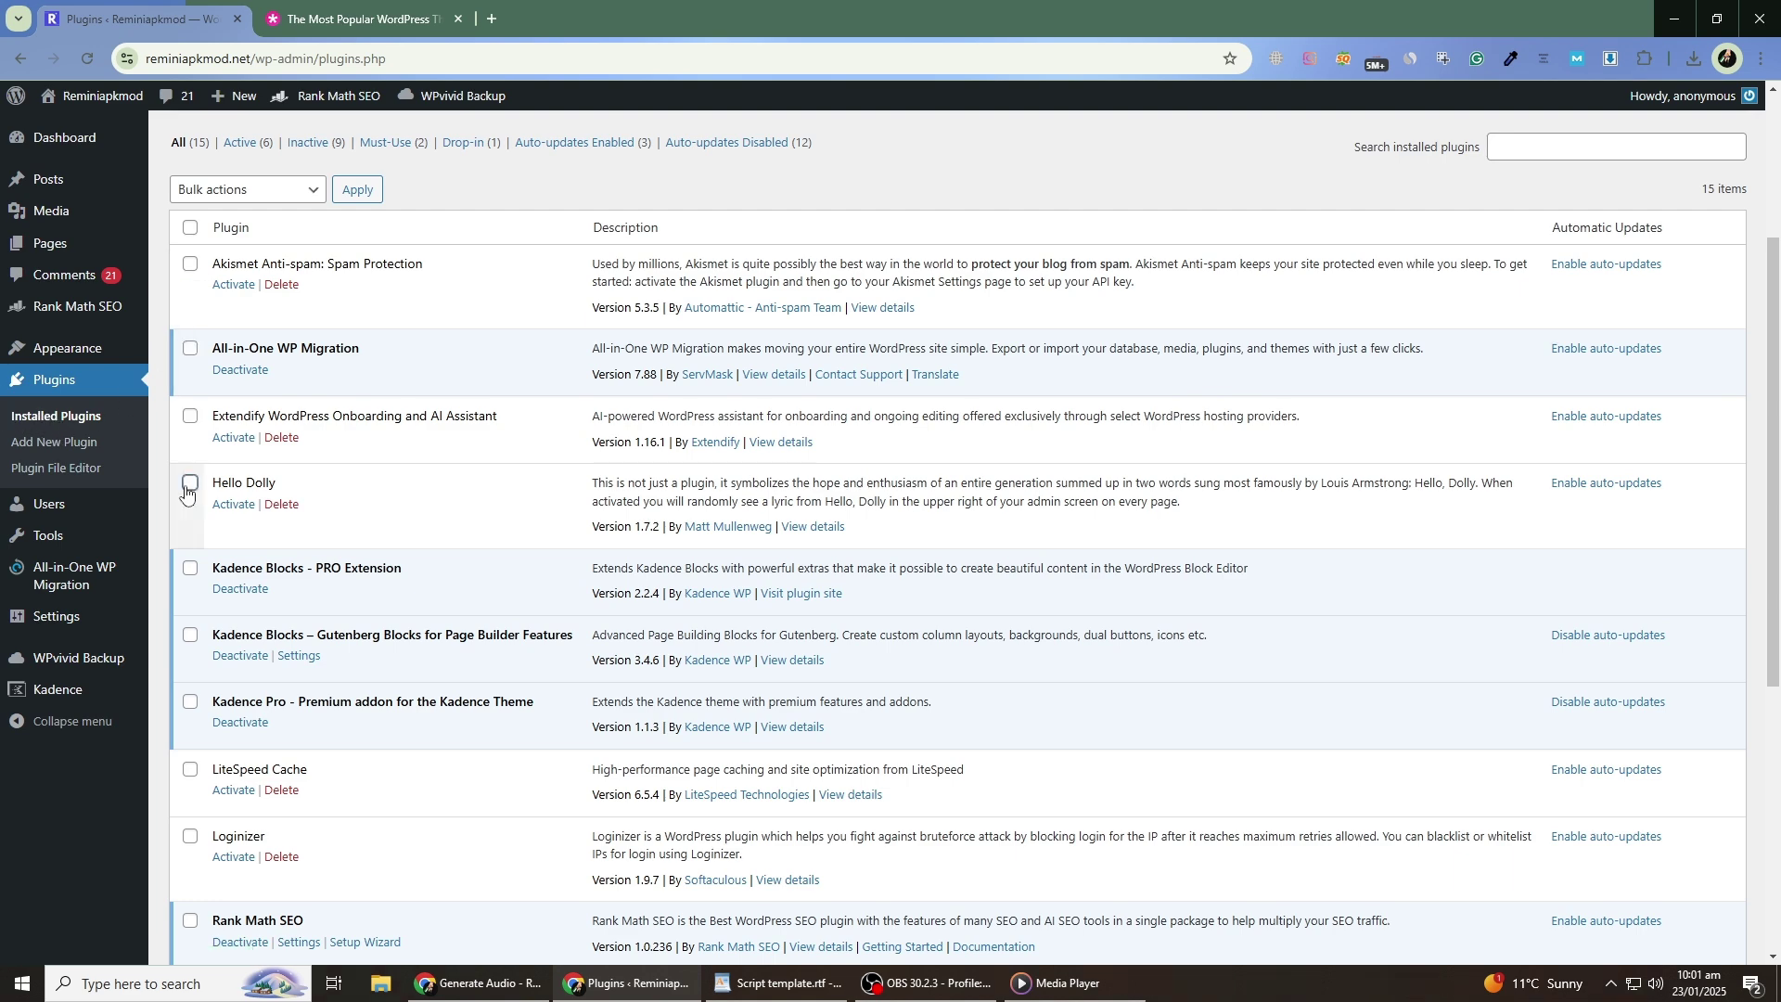
{"action": "scroll", "coordinate": [190, 575], "scroll_direction": "down", "scroll_amount": 5}
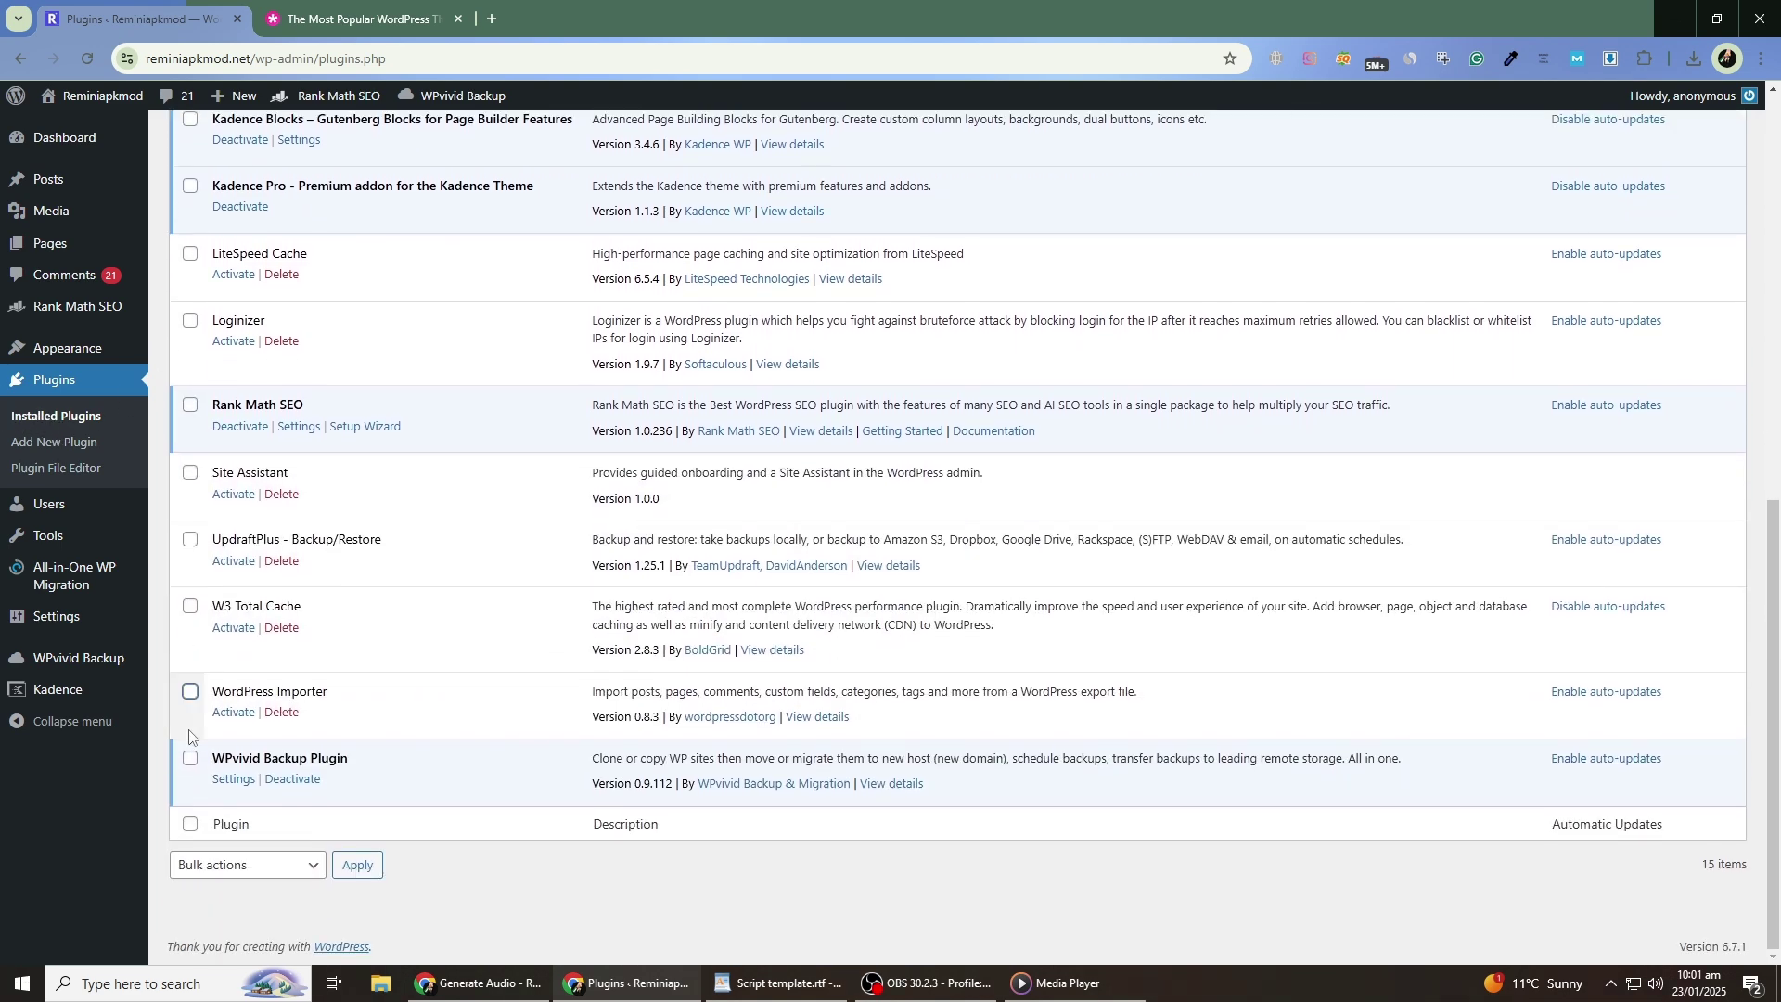
{"action": "scroll", "coordinate": [193, 807], "scroll_direction": "up", "scroll_amount": 4}
{"action": "scroll", "coordinate": [197, 778], "scroll_direction": "up", "scroll_amount": 1}
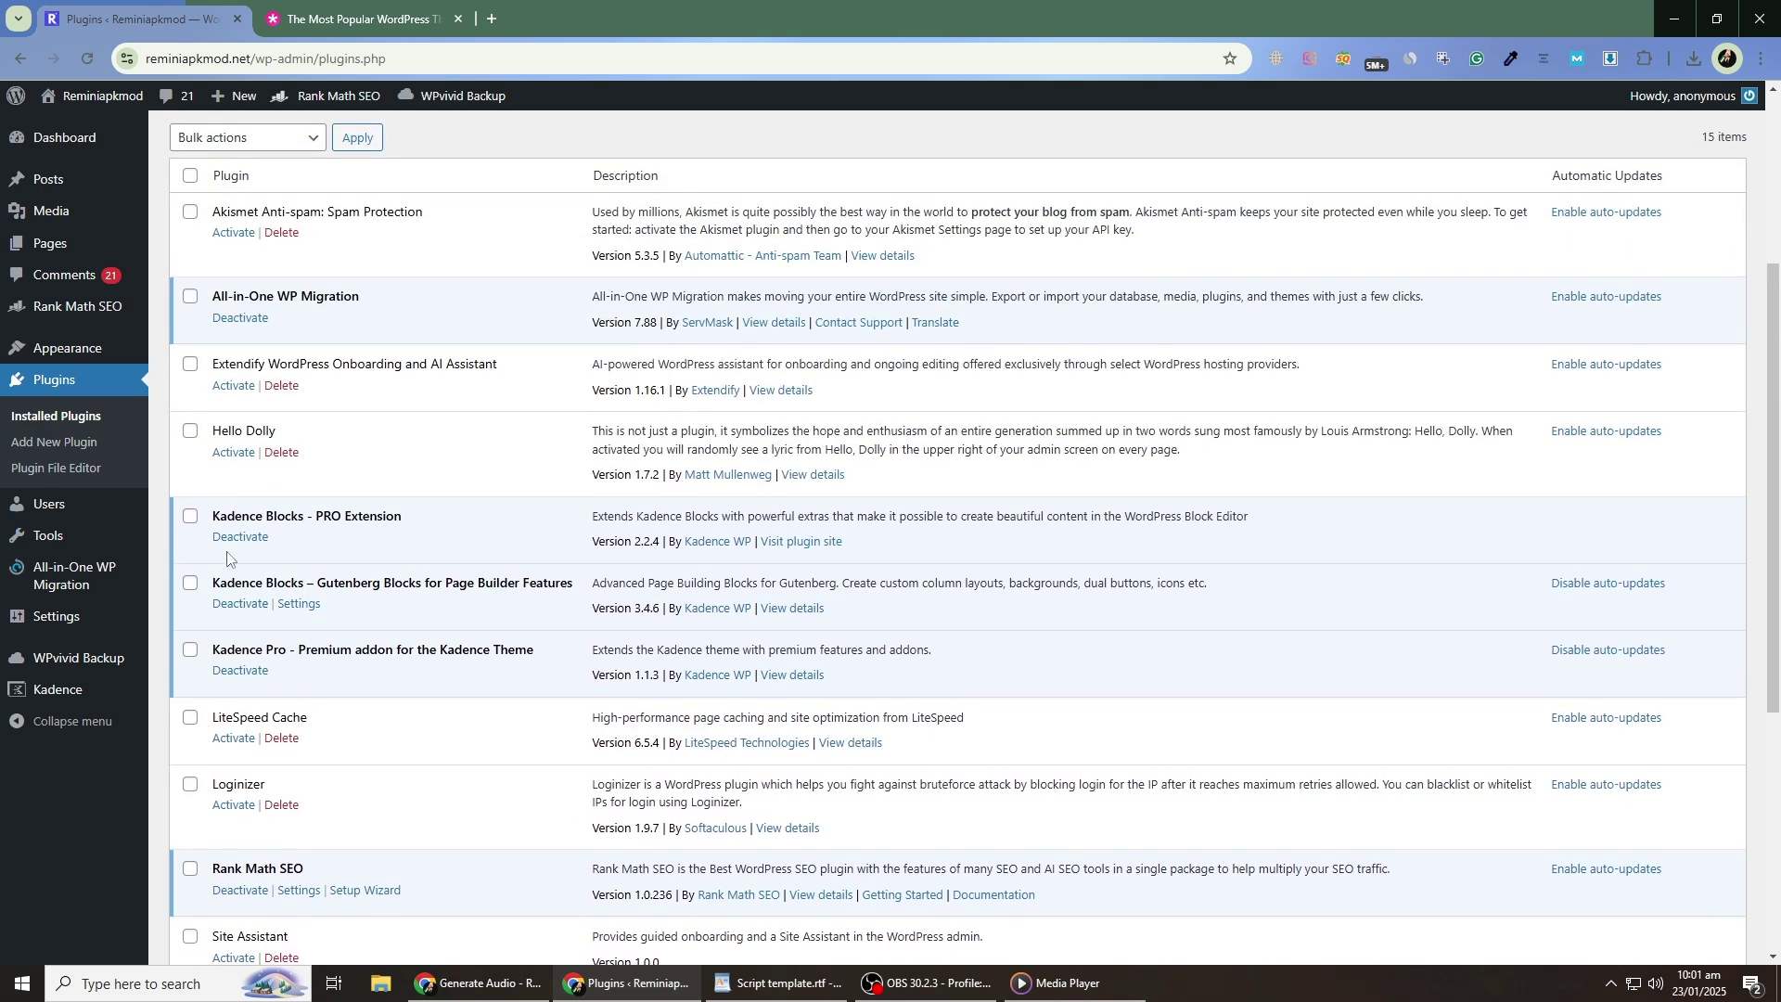
Select Akismet Anti-spam and review the active plugins, including Kadence Blocks, Kadence Pro, Rank Math SEO, and WPvivid Backup.
{"action": "left_click", "coordinate": [191, 215]}
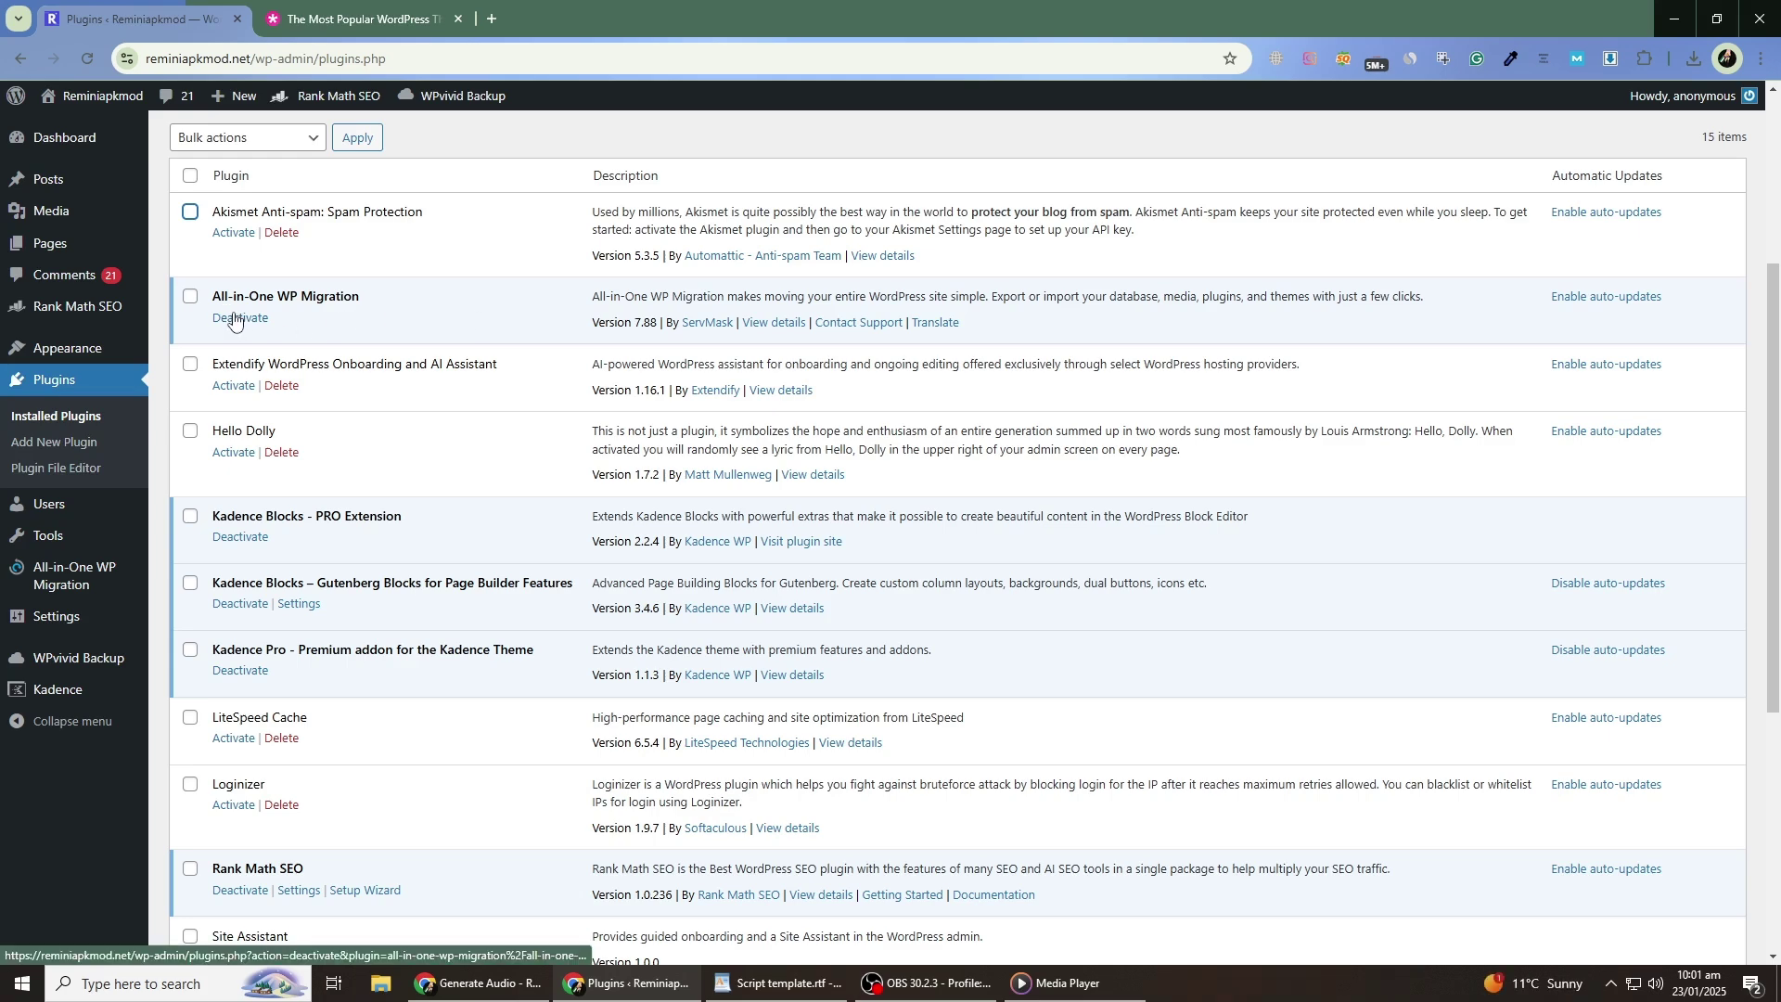
{"action": "scroll", "coordinate": [234, 319], "scroll_direction": "down", "scroll_amount": 3}
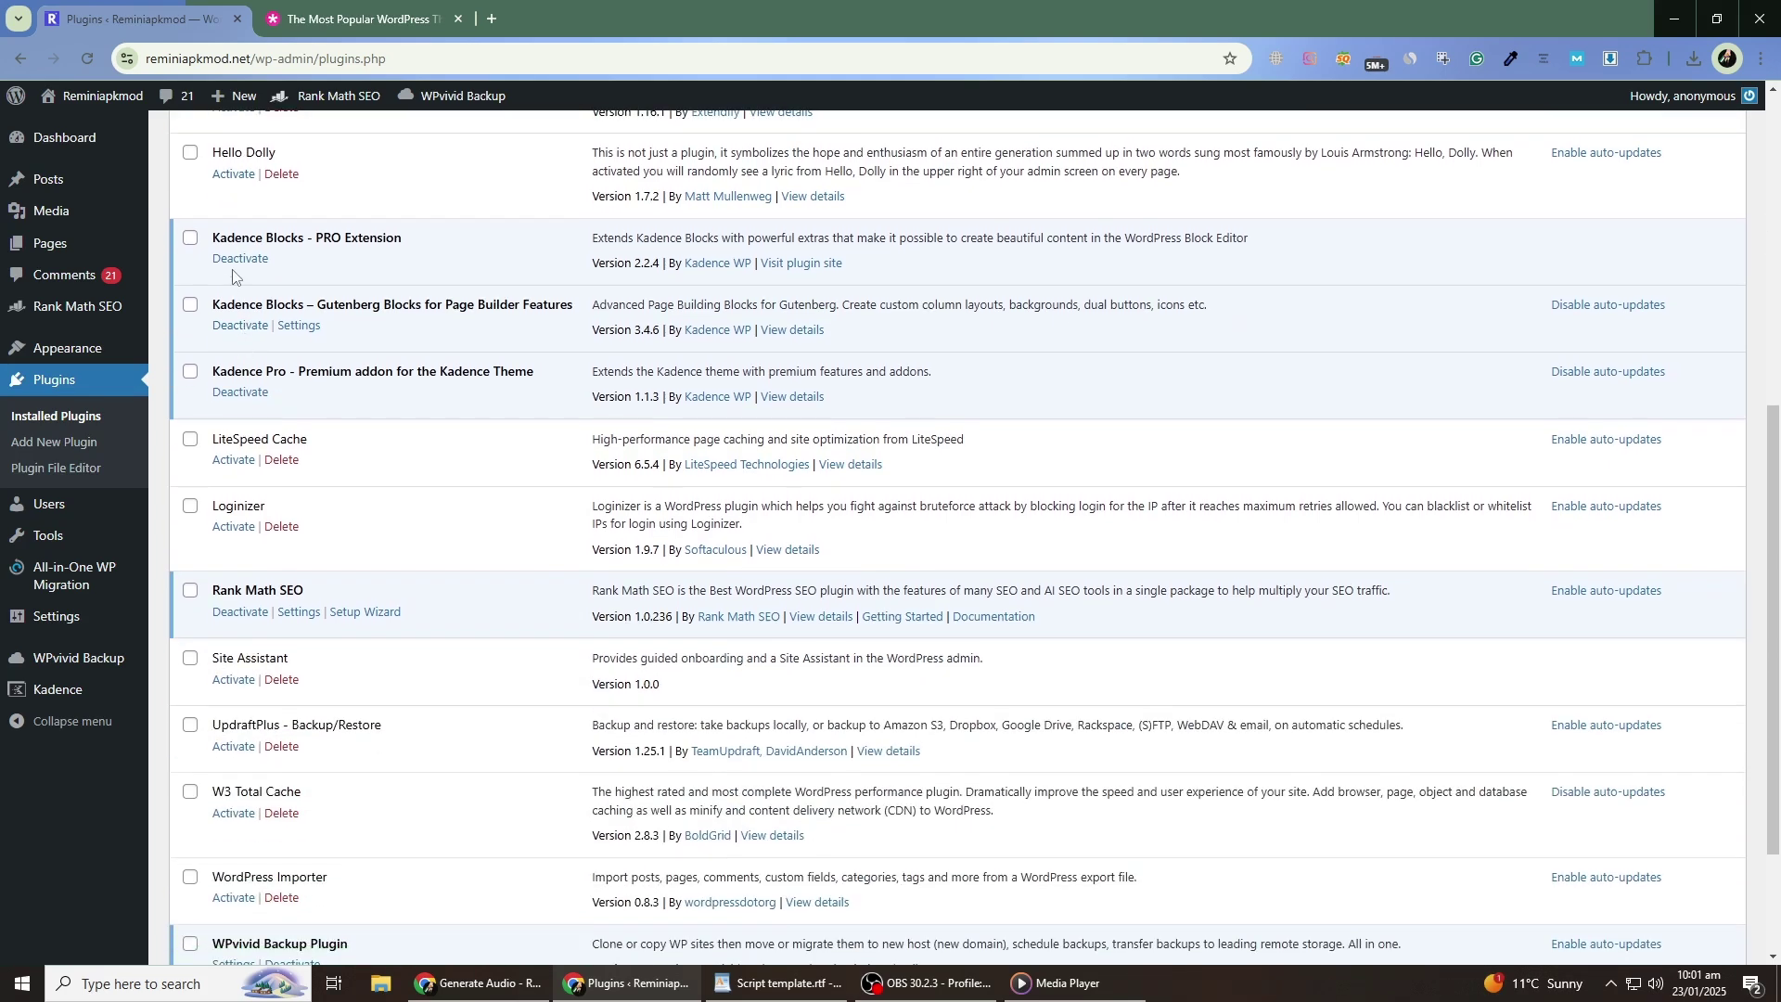
{"action": "scroll", "coordinate": [239, 286], "scroll_direction": "down", "scroll_amount": 2}
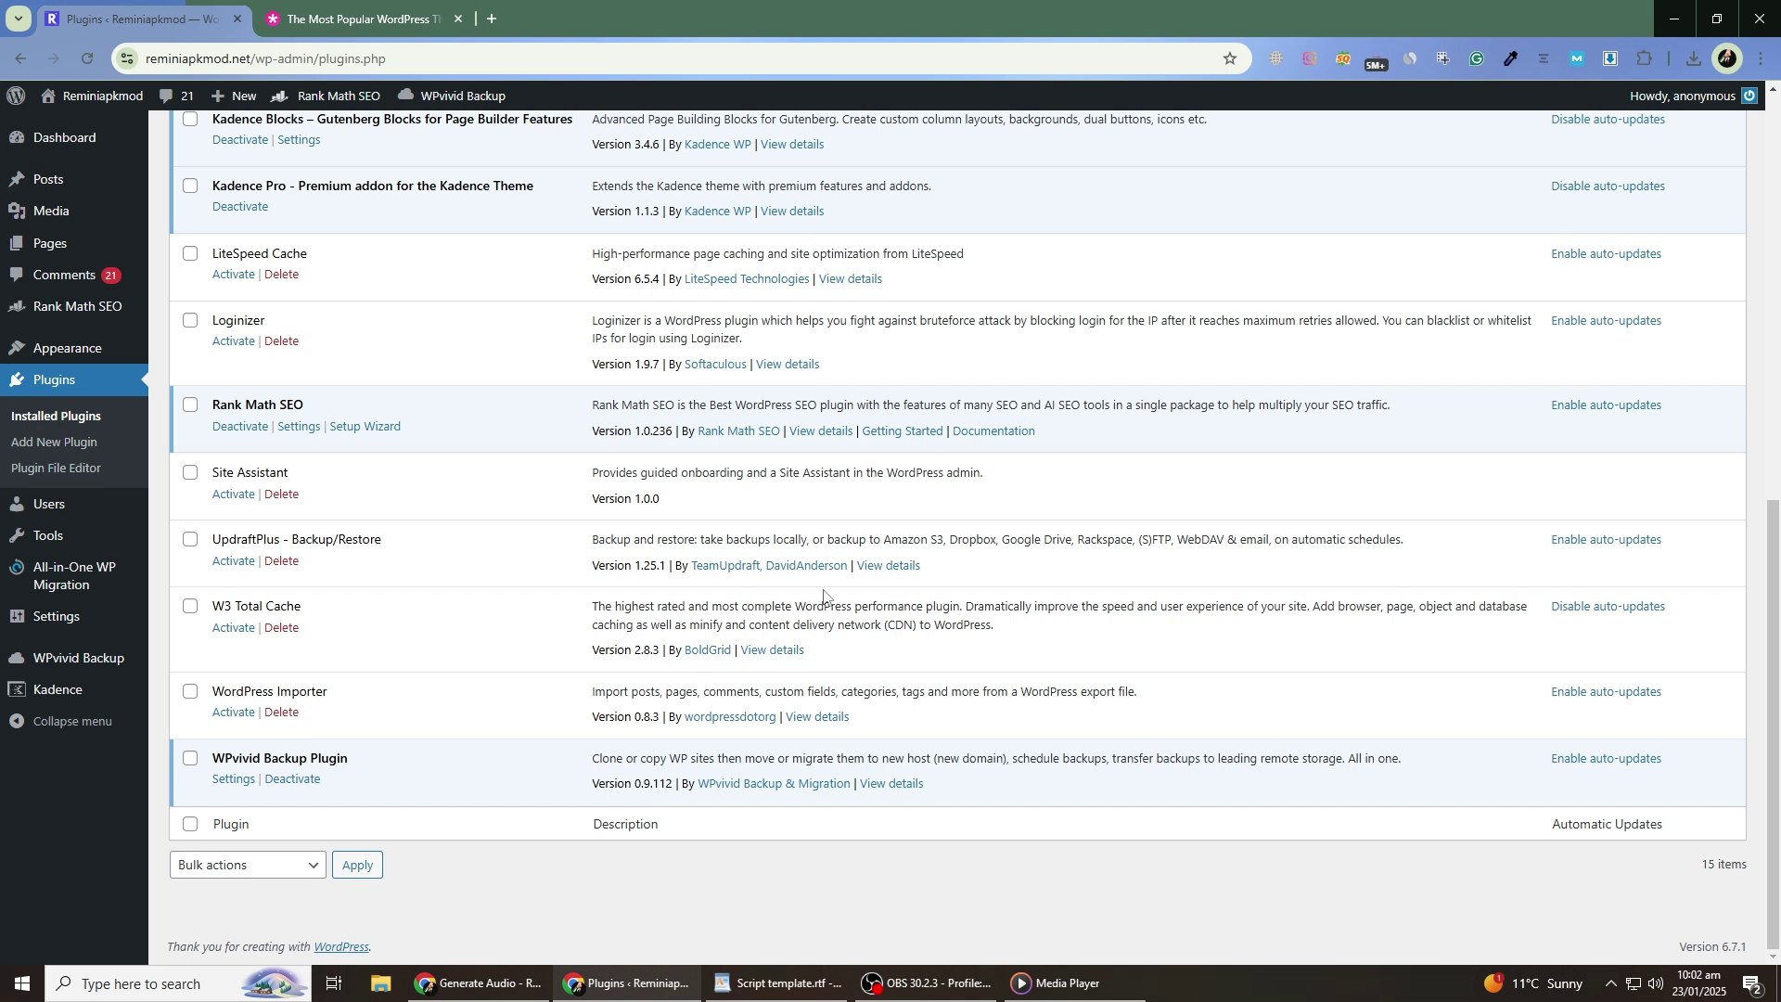
{"action": "scroll", "coordinate": [849, 676], "scroll_direction": "up", "scroll_amount": 1}
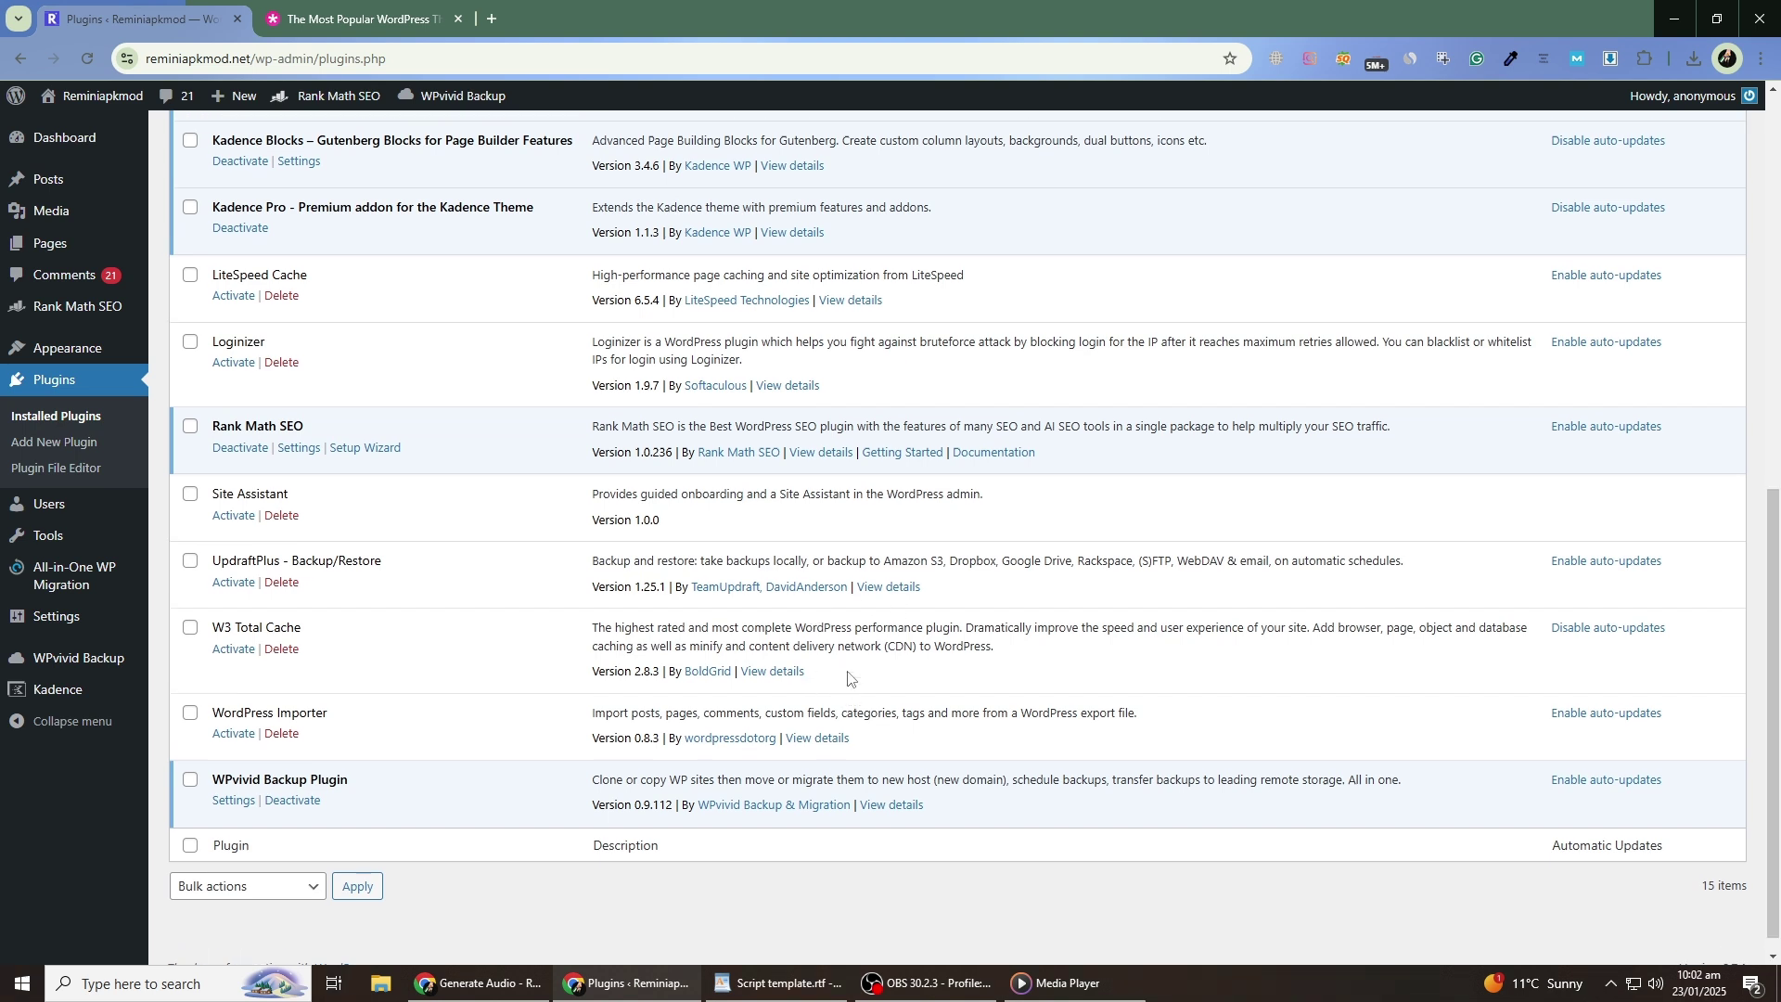
{"action": "scroll", "coordinate": [844, 675], "scroll_direction": "down", "scroll_amount": 1}
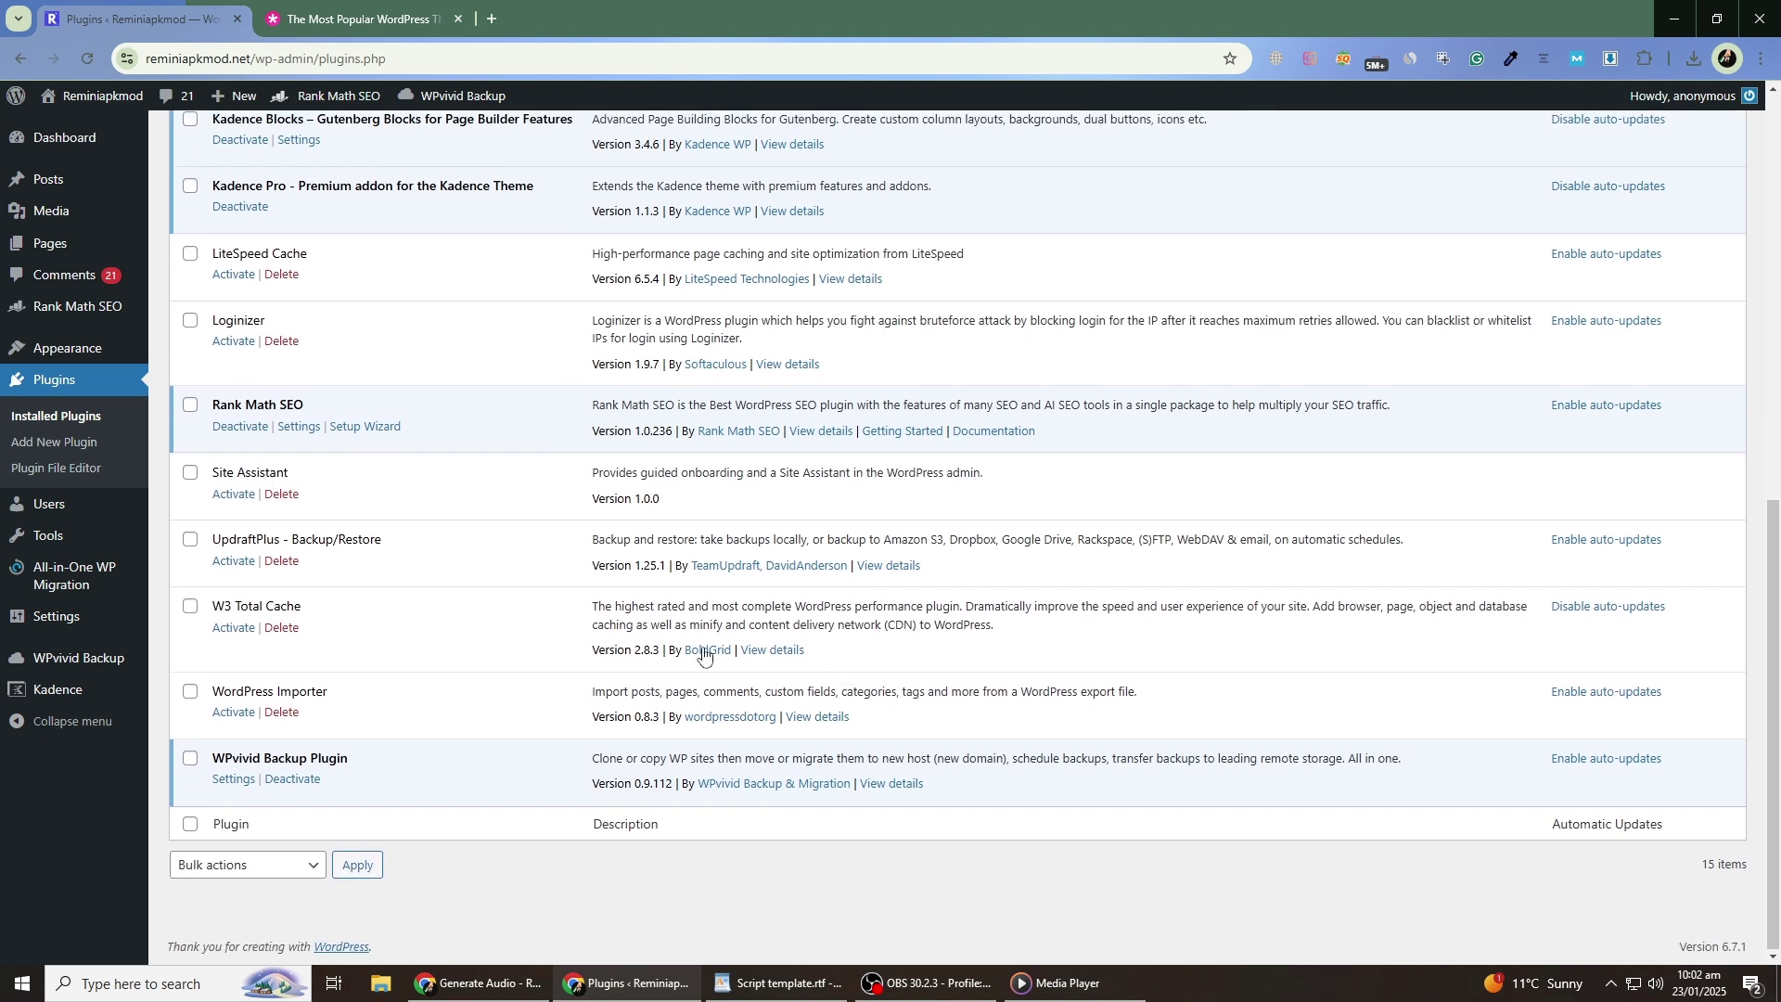
{"action": "mouse_move", "coordinate": [40, 510]}
{"action": "scroll", "coordinate": [478, 420], "scroll_direction": "up", "scroll_amount": 1}
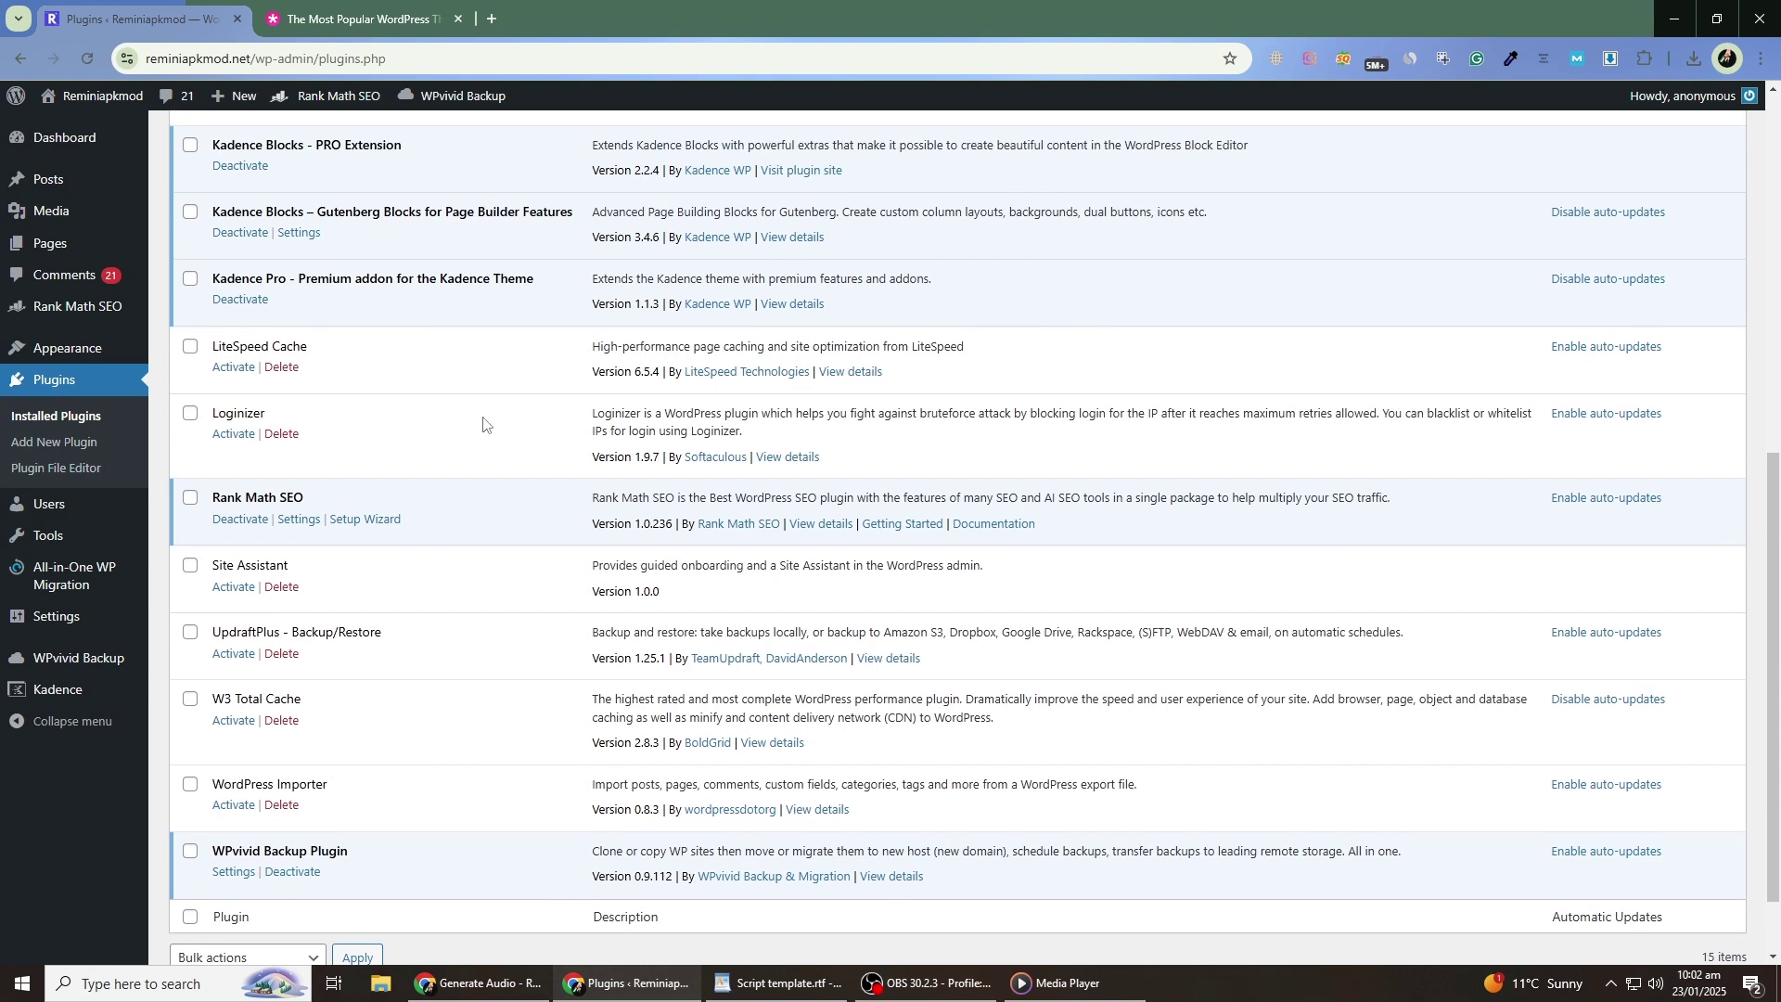
{"action": "scroll", "coordinate": [479, 419], "scroll_direction": "down", "scroll_amount": 1}
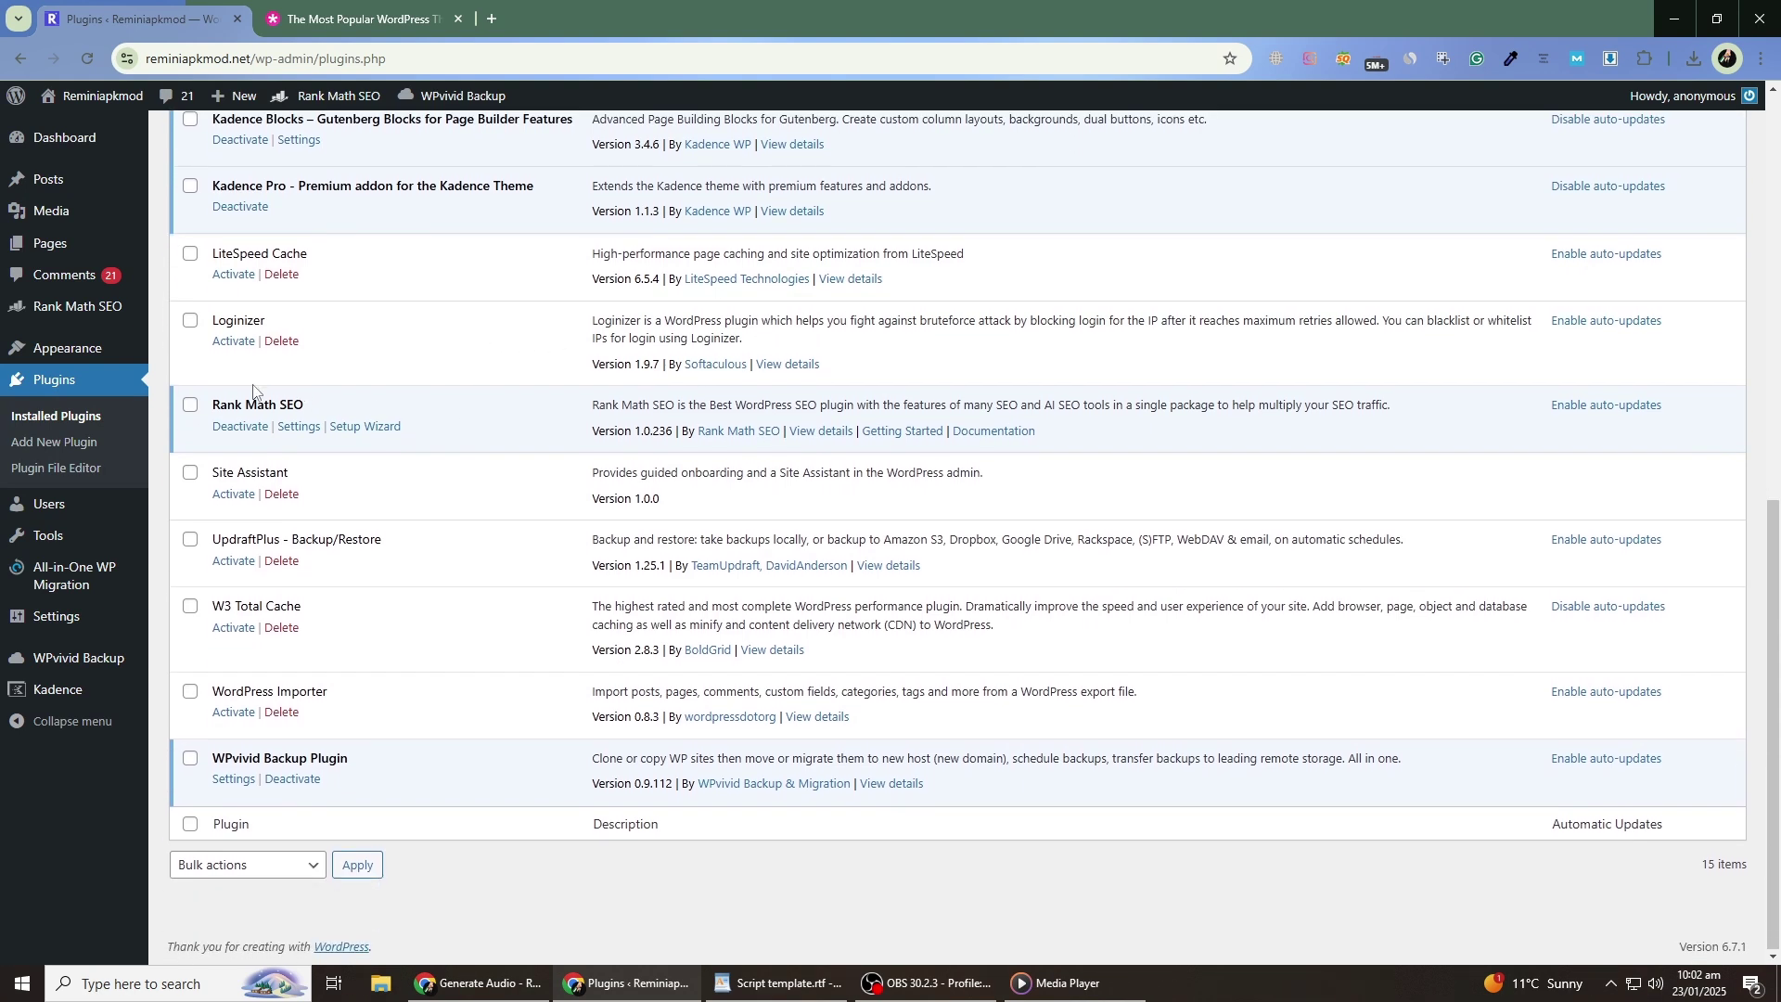
{"action": "mouse_move", "coordinate": [82, 355]}
{"action": "left_click", "coordinate": [164, 356]}
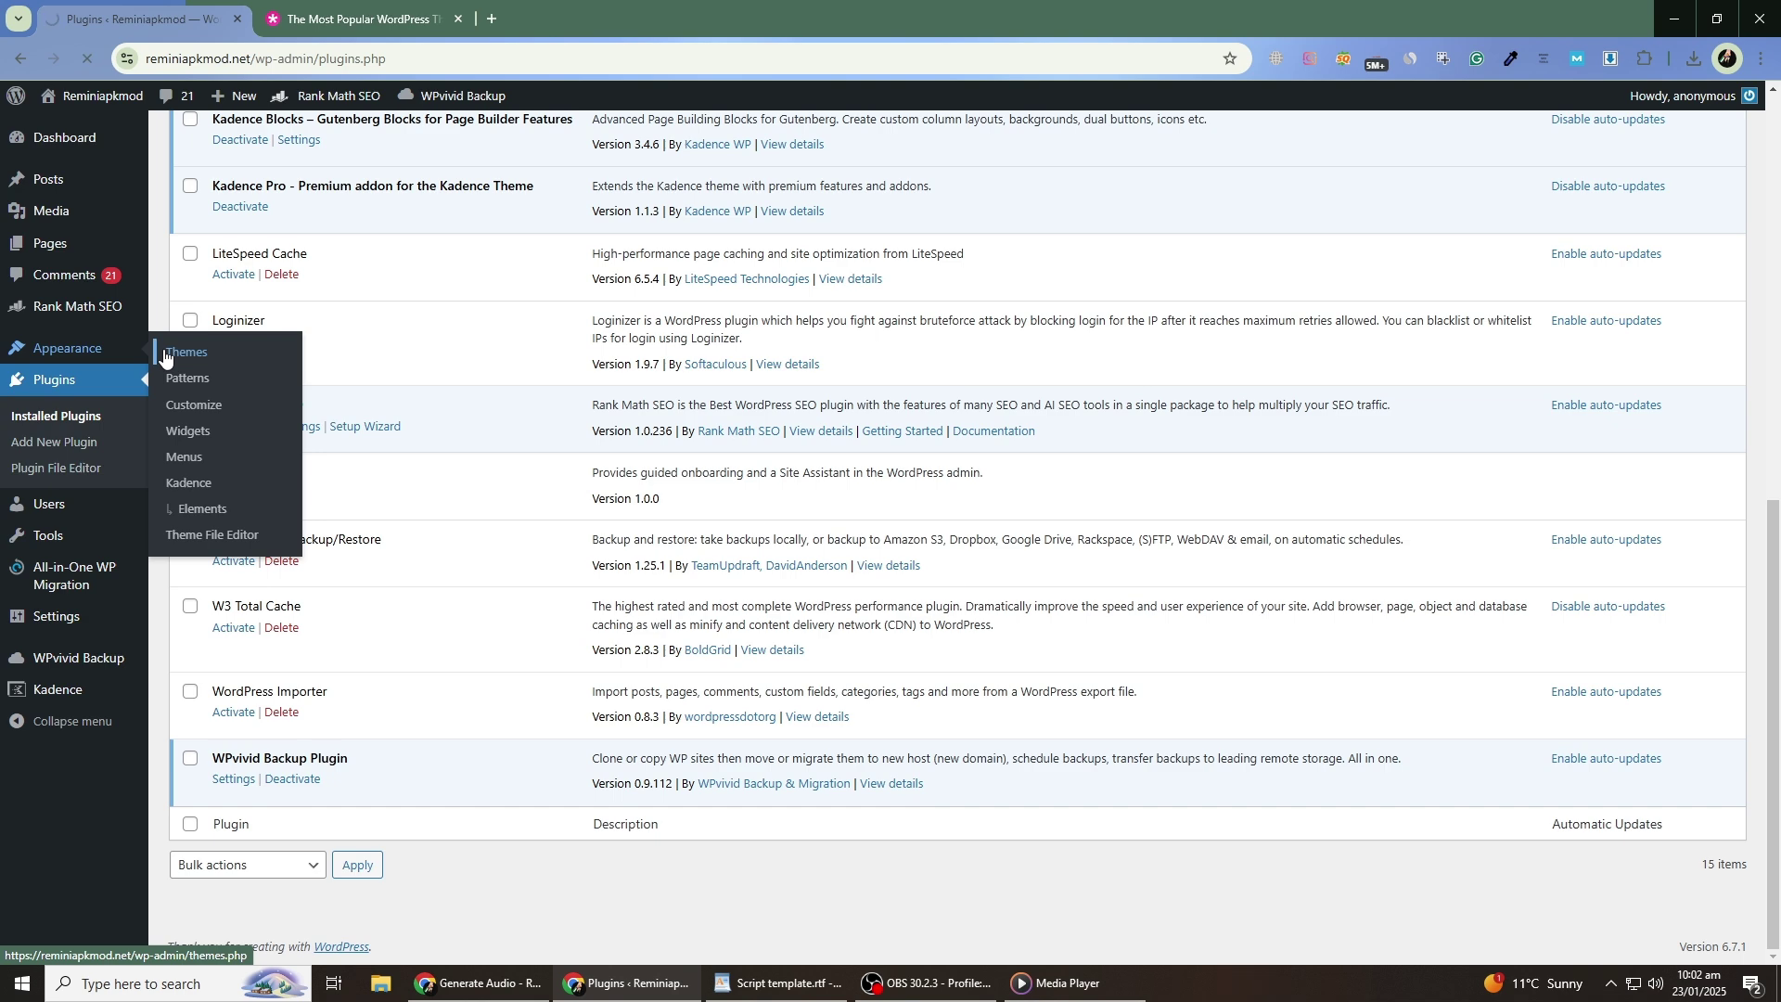
{"action": "scroll", "coordinate": [539, 376], "scroll_direction": "down", "scroll_amount": 4}
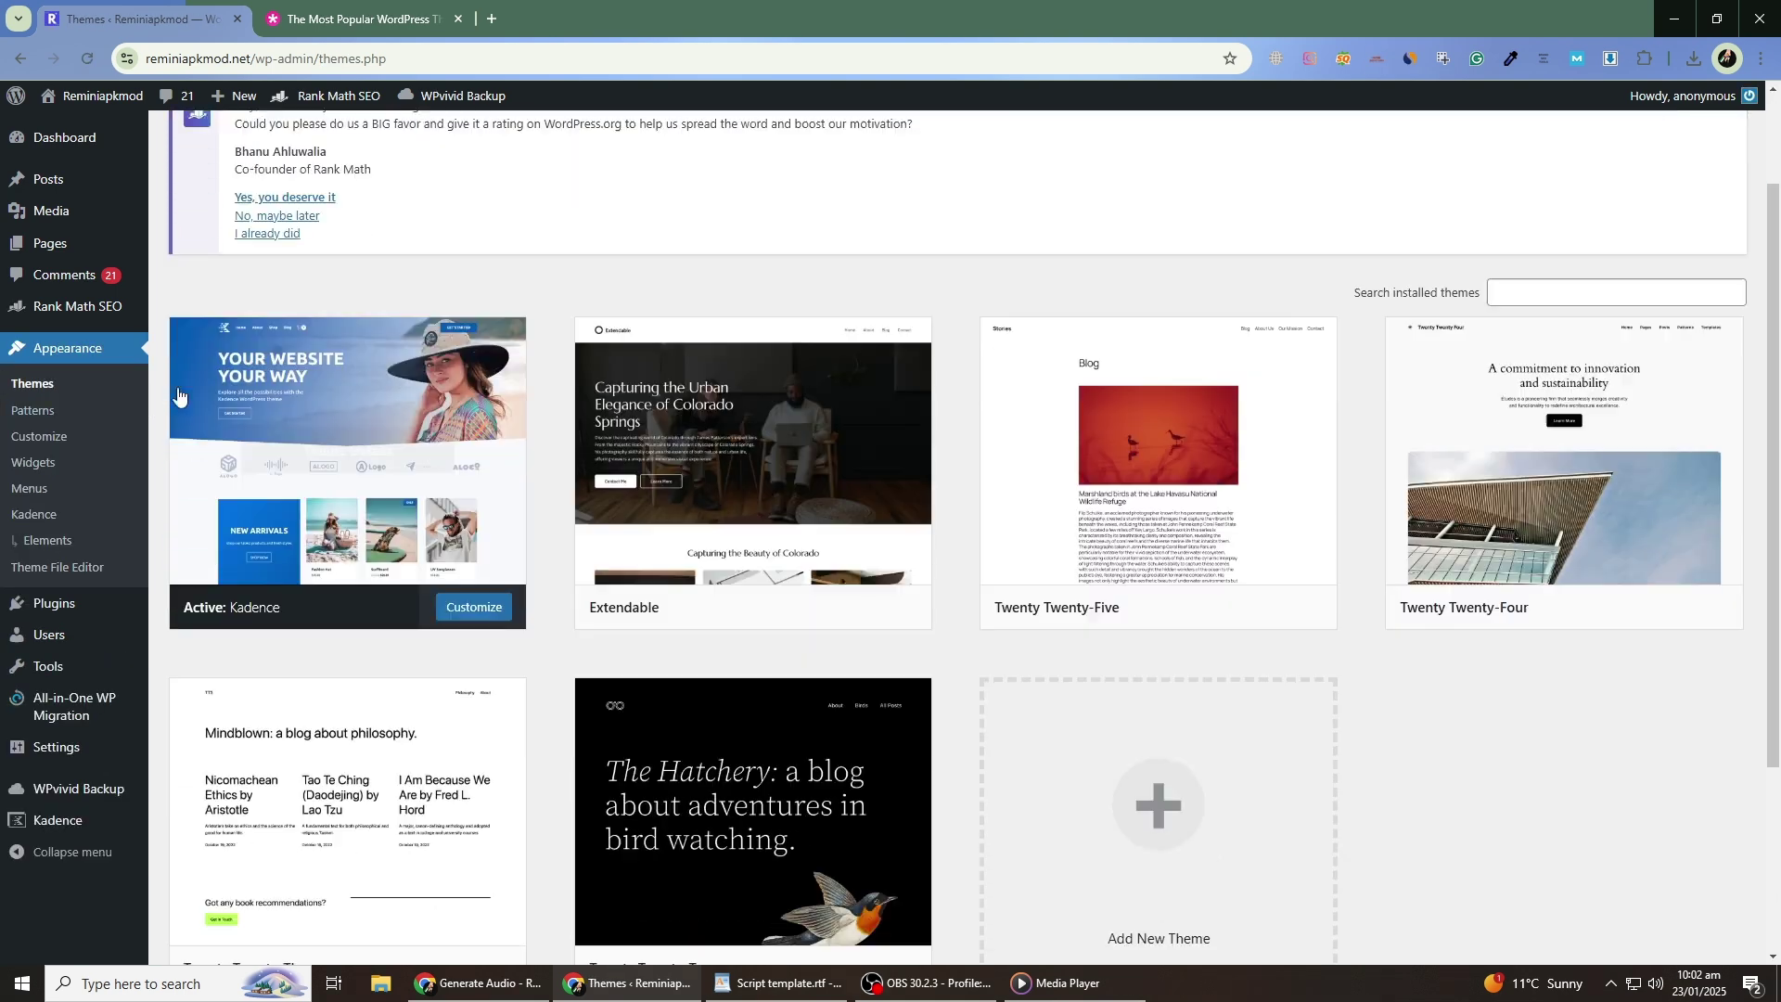
{"action": "mouse_move", "coordinate": [246, 506]}
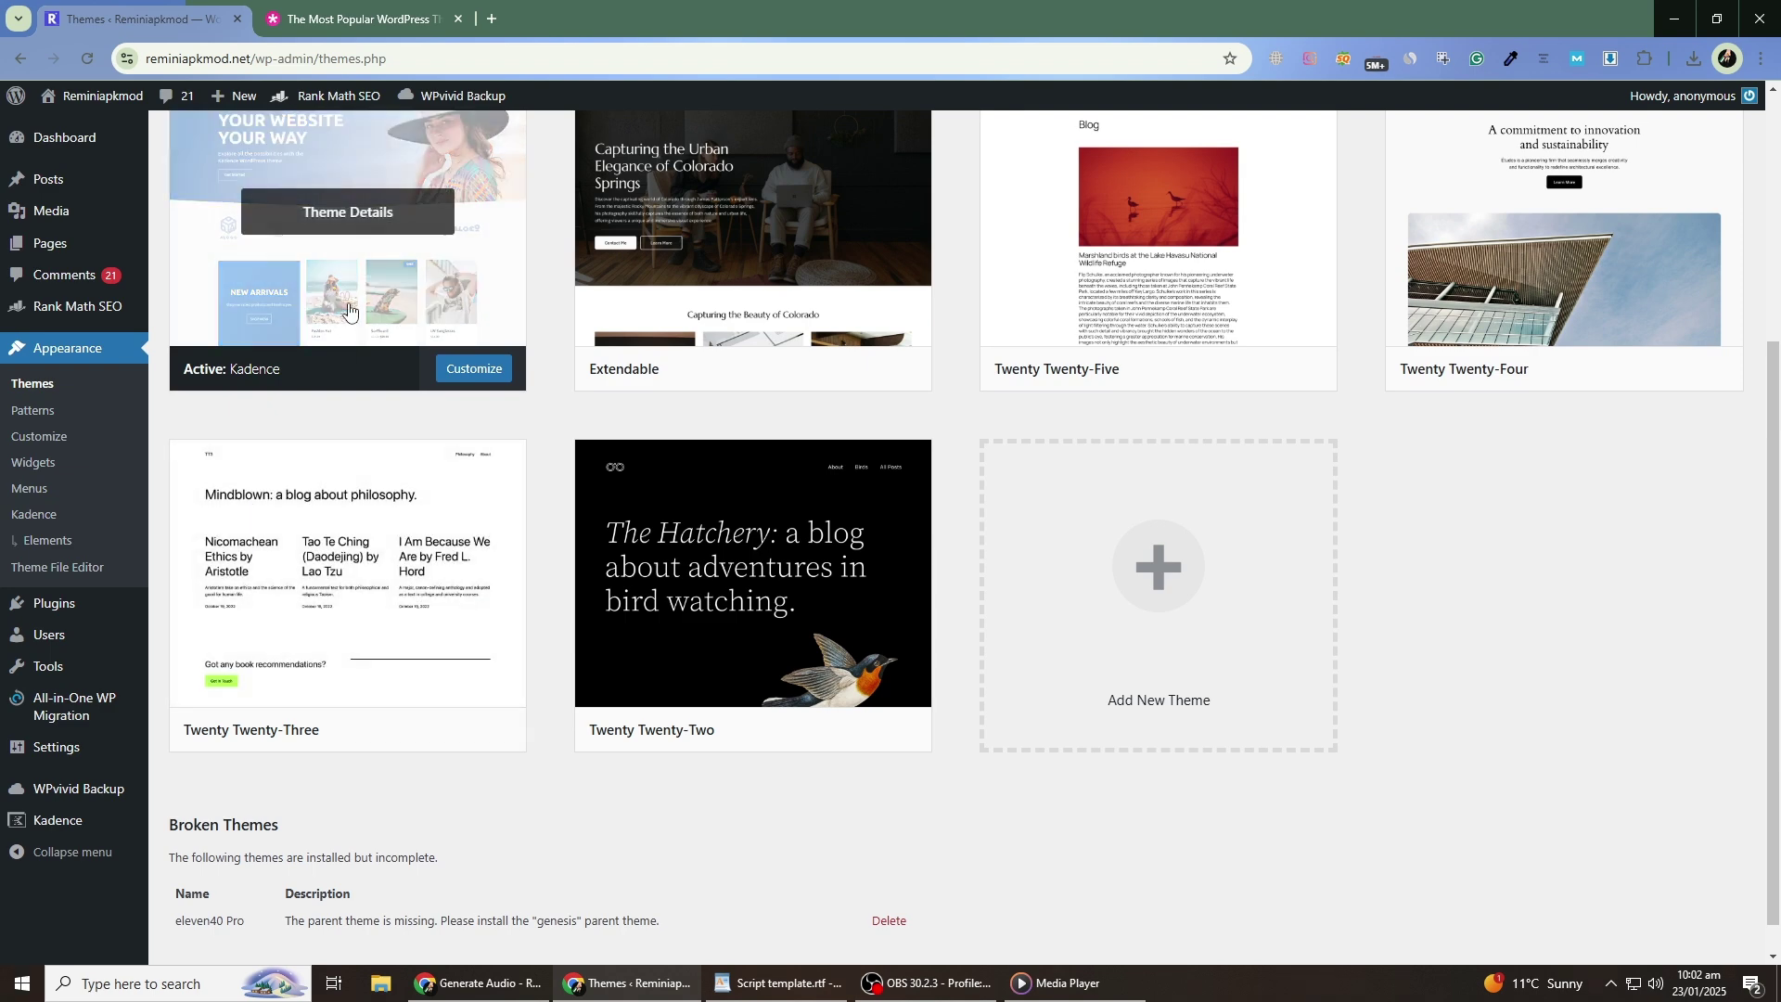
{"action": "left_click", "coordinate": [350, 228]}
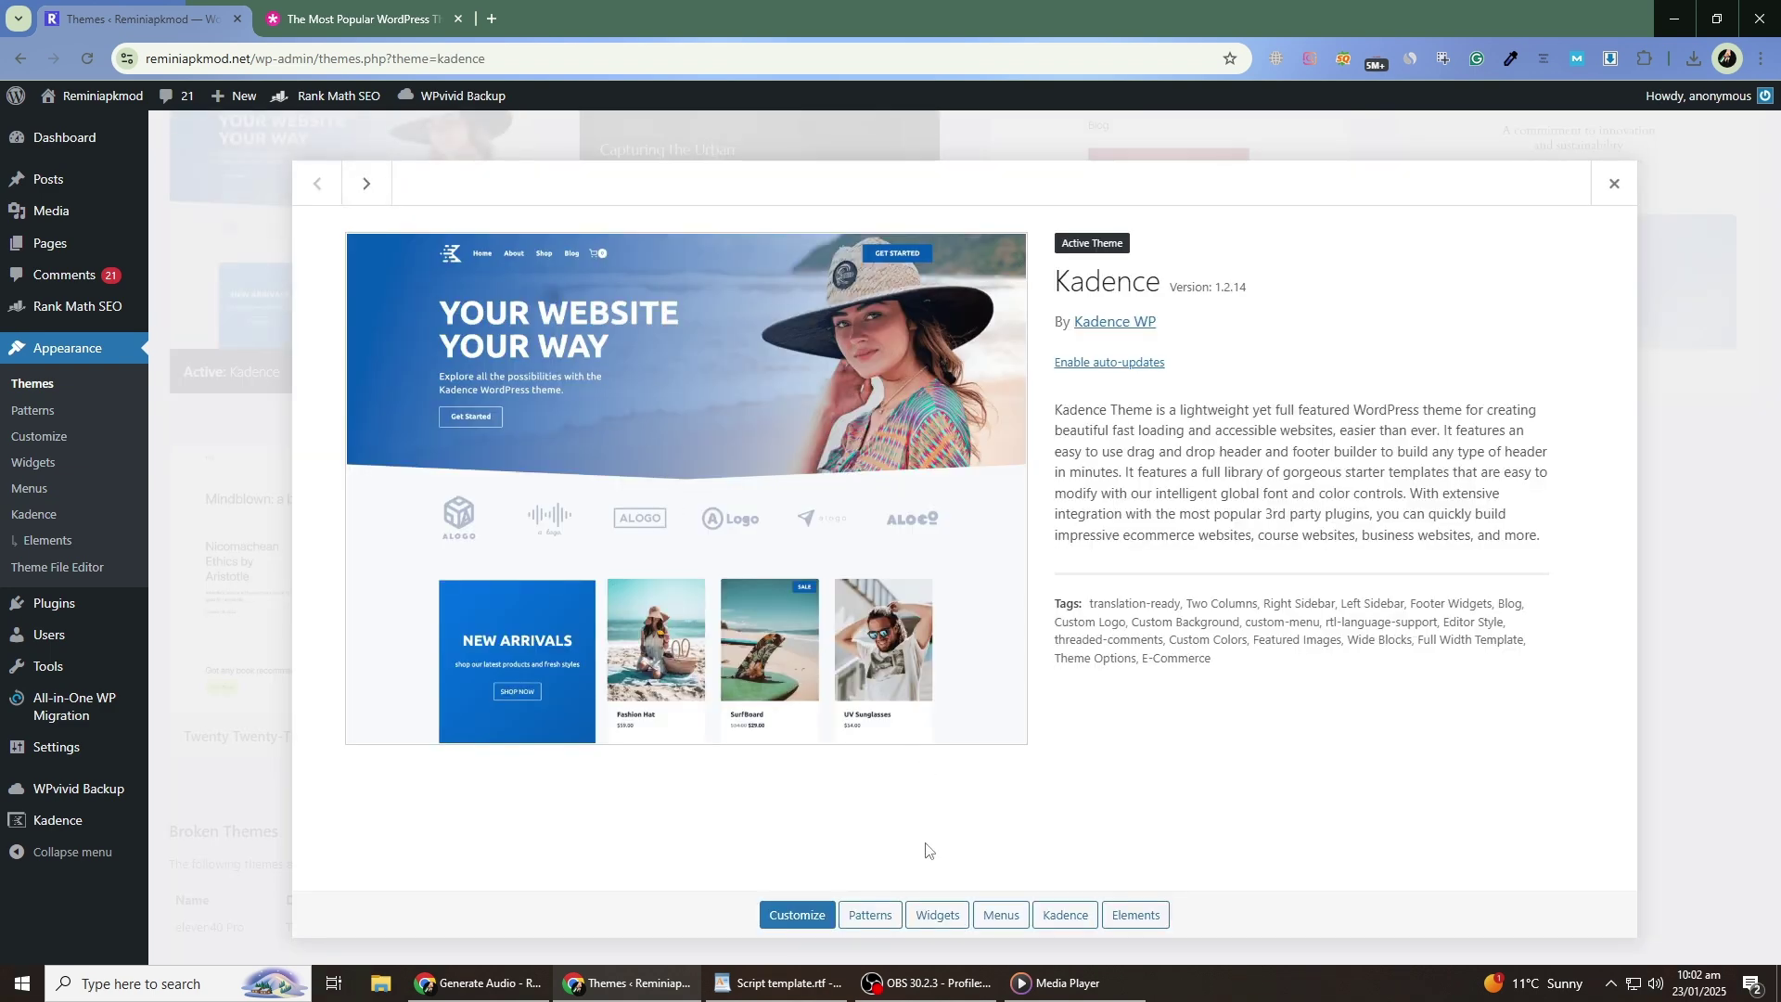
{"action": "left_click", "coordinate": [1611, 186]}
{"action": "scroll", "coordinate": [635, 250], "scroll_direction": "up", "scroll_amount": 2}
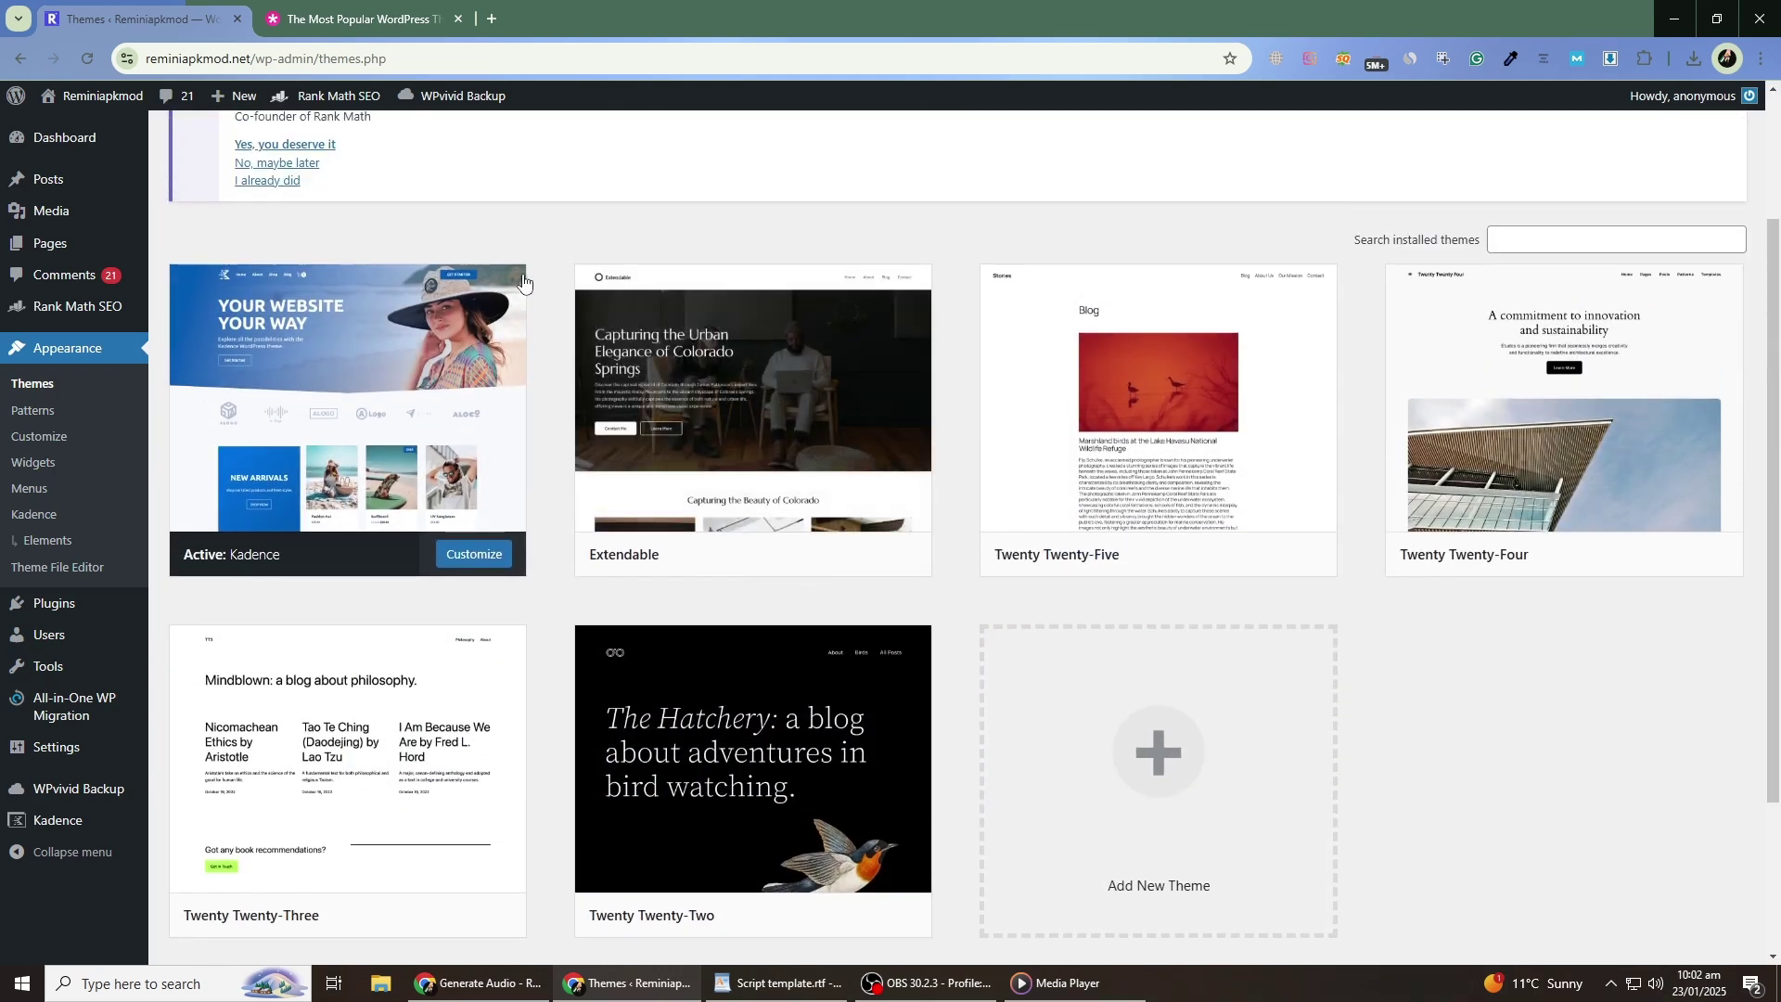
{"action": "scroll", "coordinate": [1327, 361], "scroll_direction": "down", "scroll_amount": 2}
{"action": "scroll", "coordinate": [1020, 436], "scroll_direction": "down", "scroll_amount": 1}
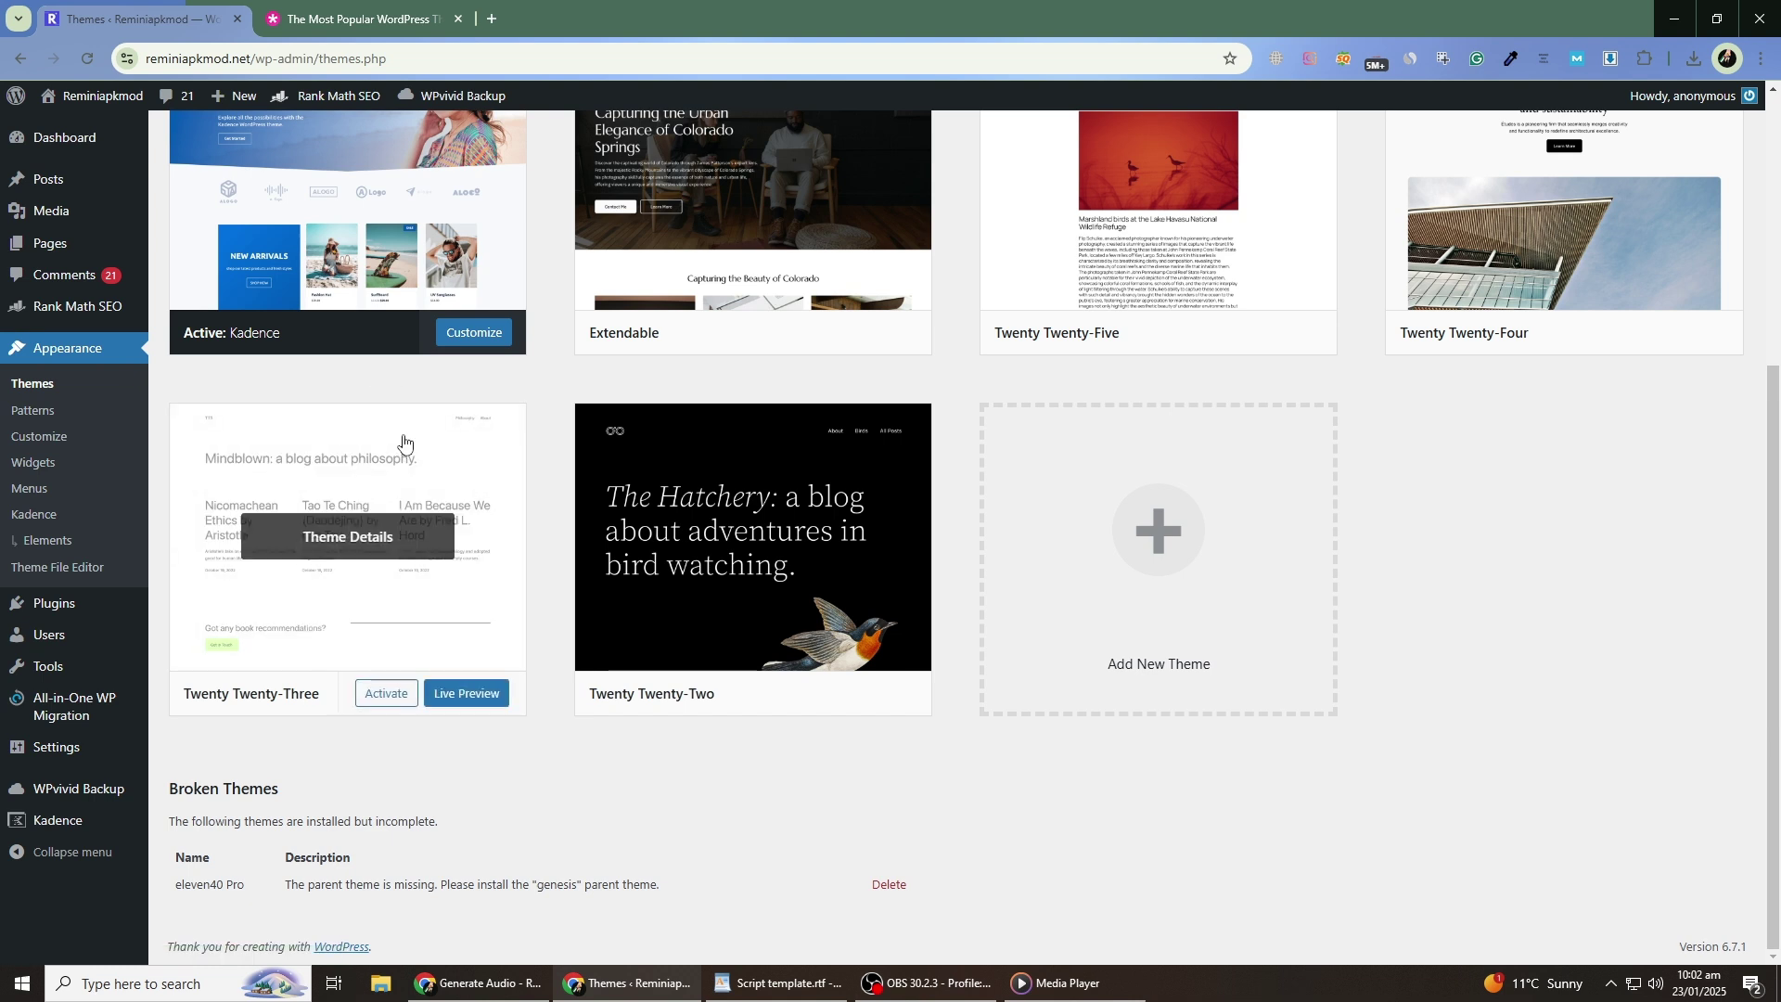
{"action": "scroll", "coordinate": [402, 437], "scroll_direction": "up", "scroll_amount": 1}
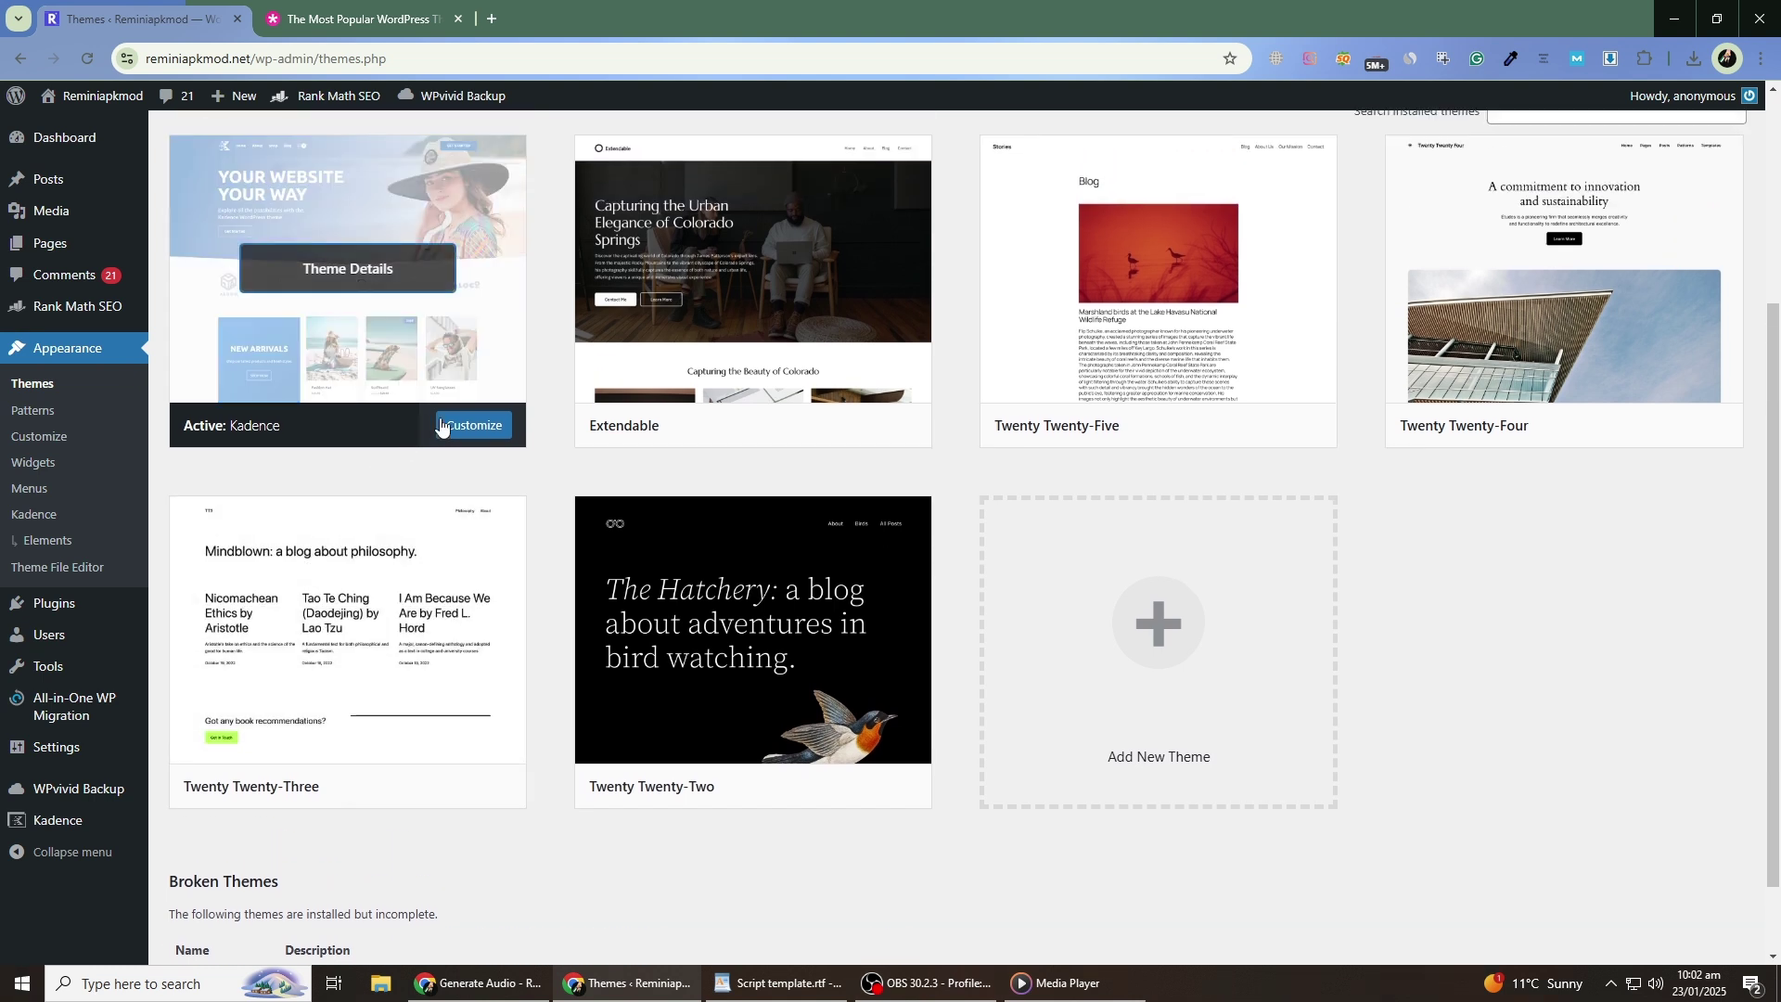
{"action": "left_click", "coordinate": [477, 431]}
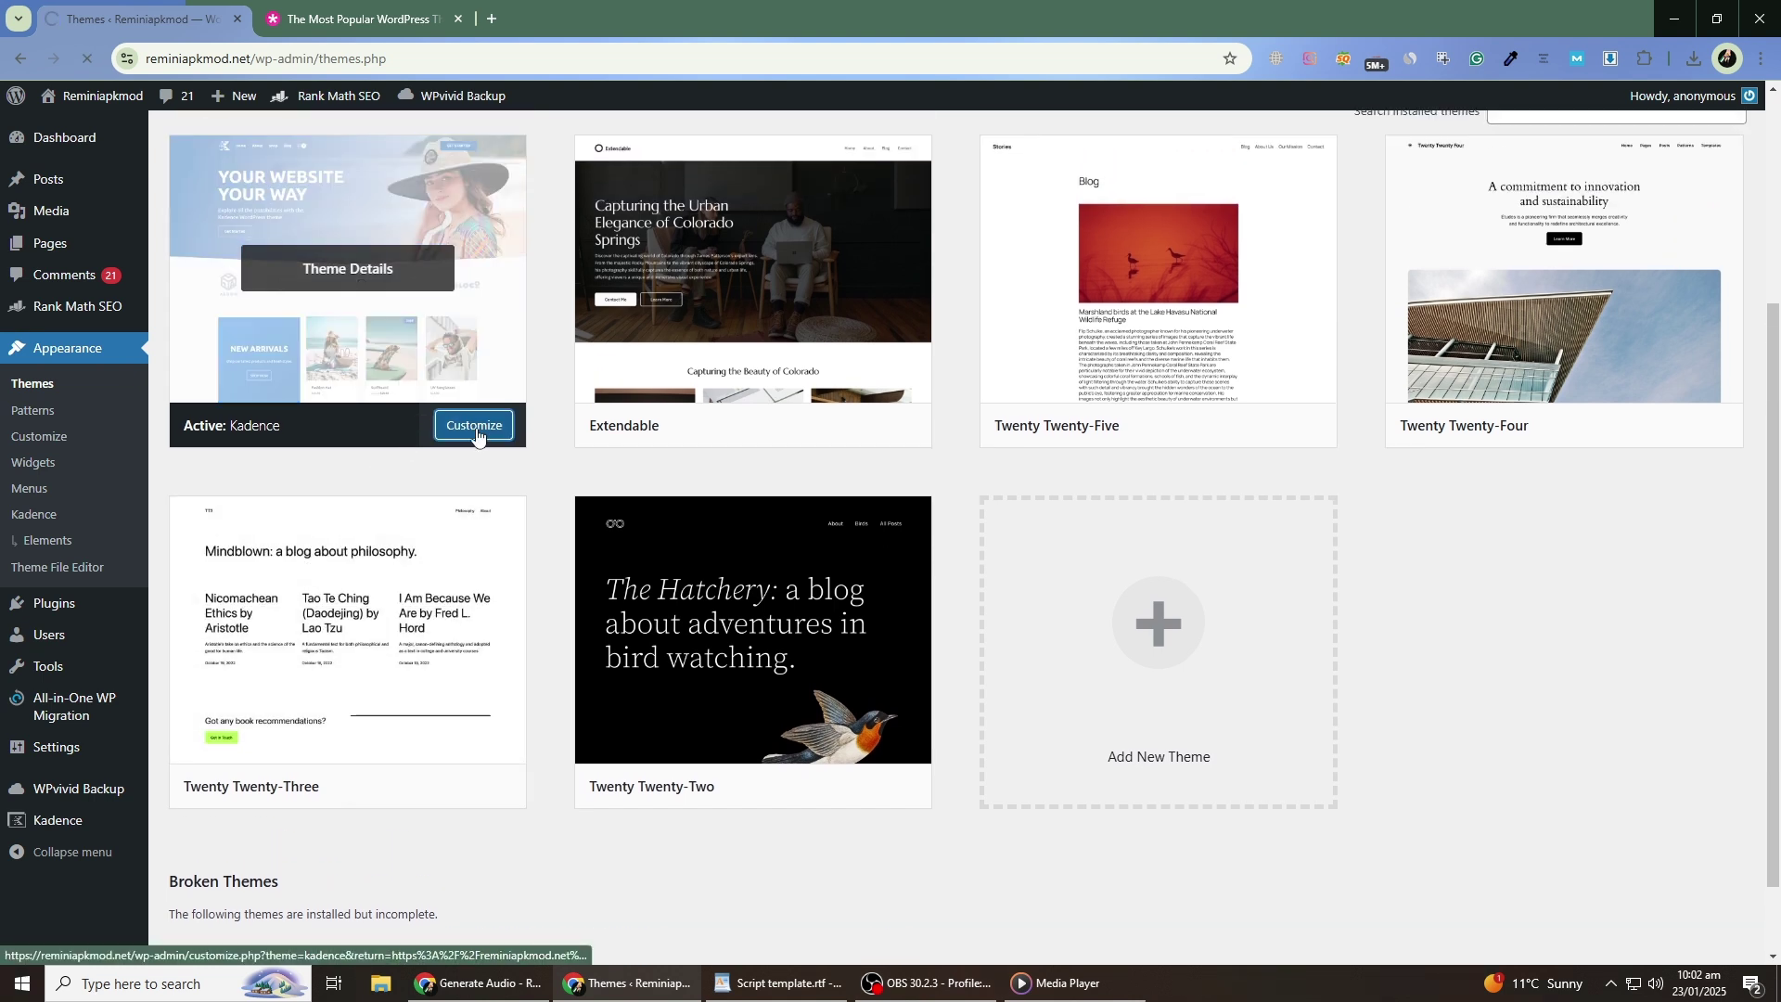
{"action": "left_click", "coordinate": [19, 58]}
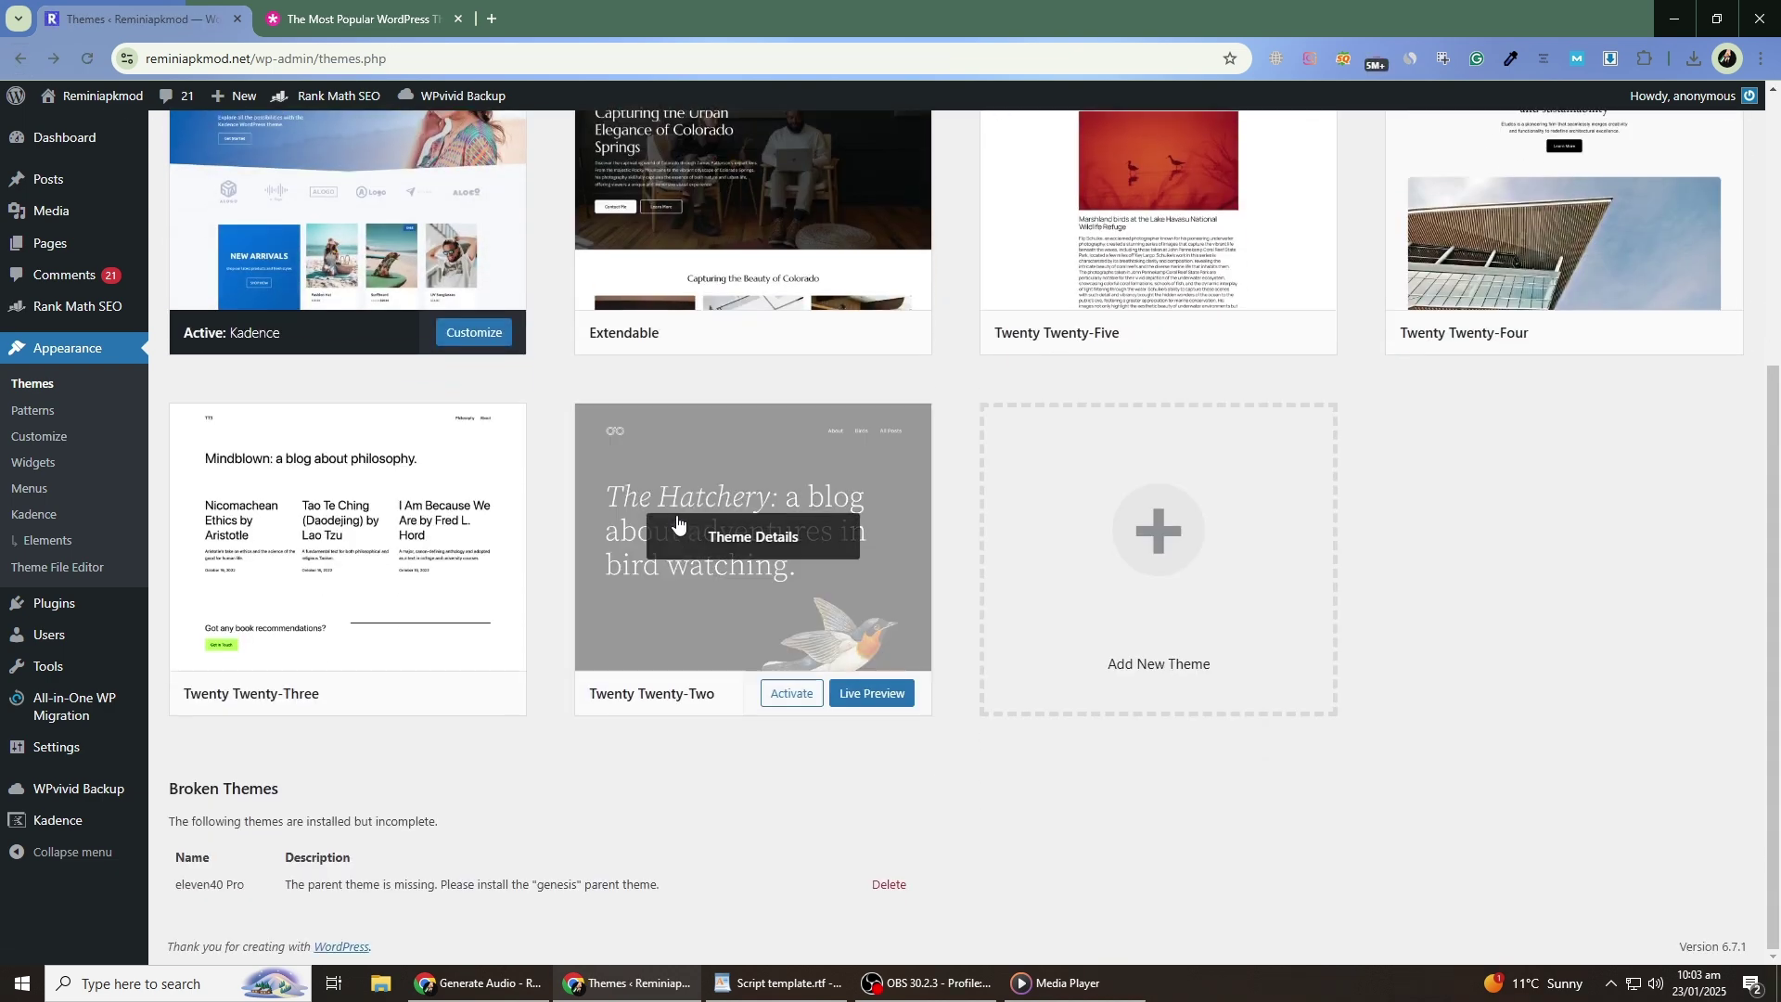
{"action": "scroll", "coordinate": [668, 519], "scroll_direction": "down", "scroll_amount": 1}
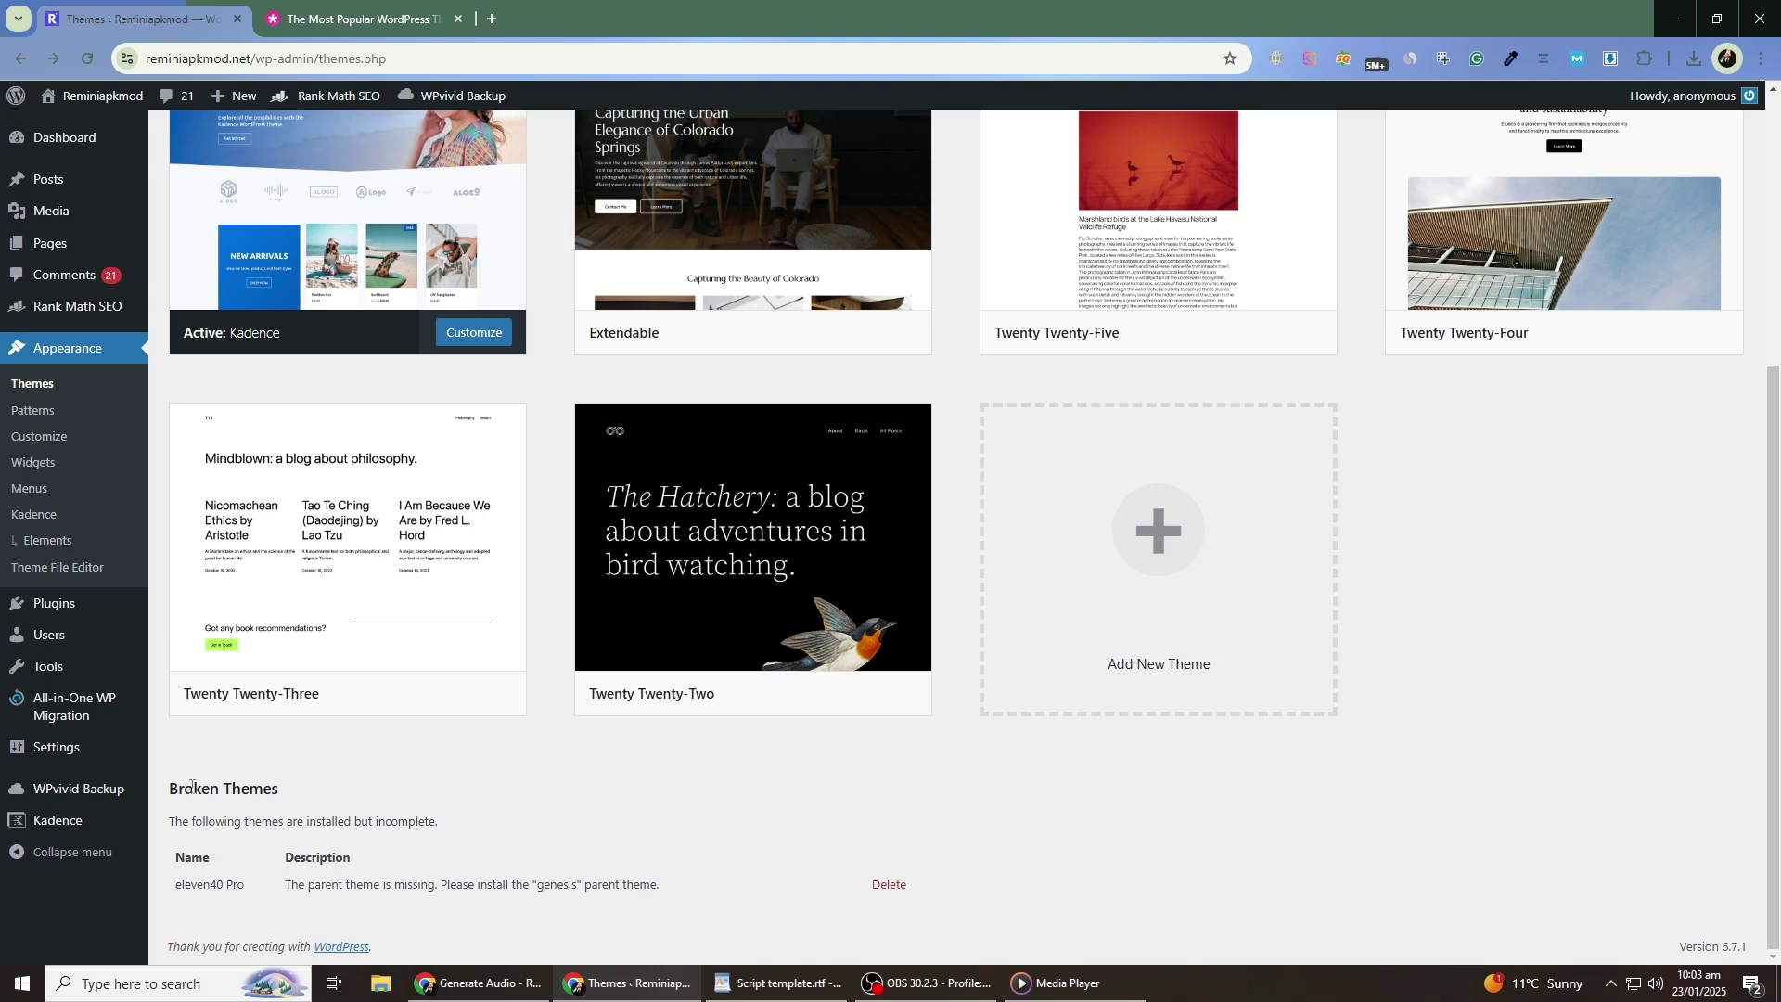
{"action": "left_click_drag", "start_coordinate": [171, 790], "coordinate": [290, 795]}
{"action": "left_click", "coordinate": [522, 820]}
Return to the Dashboard home showing the Welcome to WordPress panel and Rank Math overview.
{"action": "left_click", "coordinate": [91, 148]}
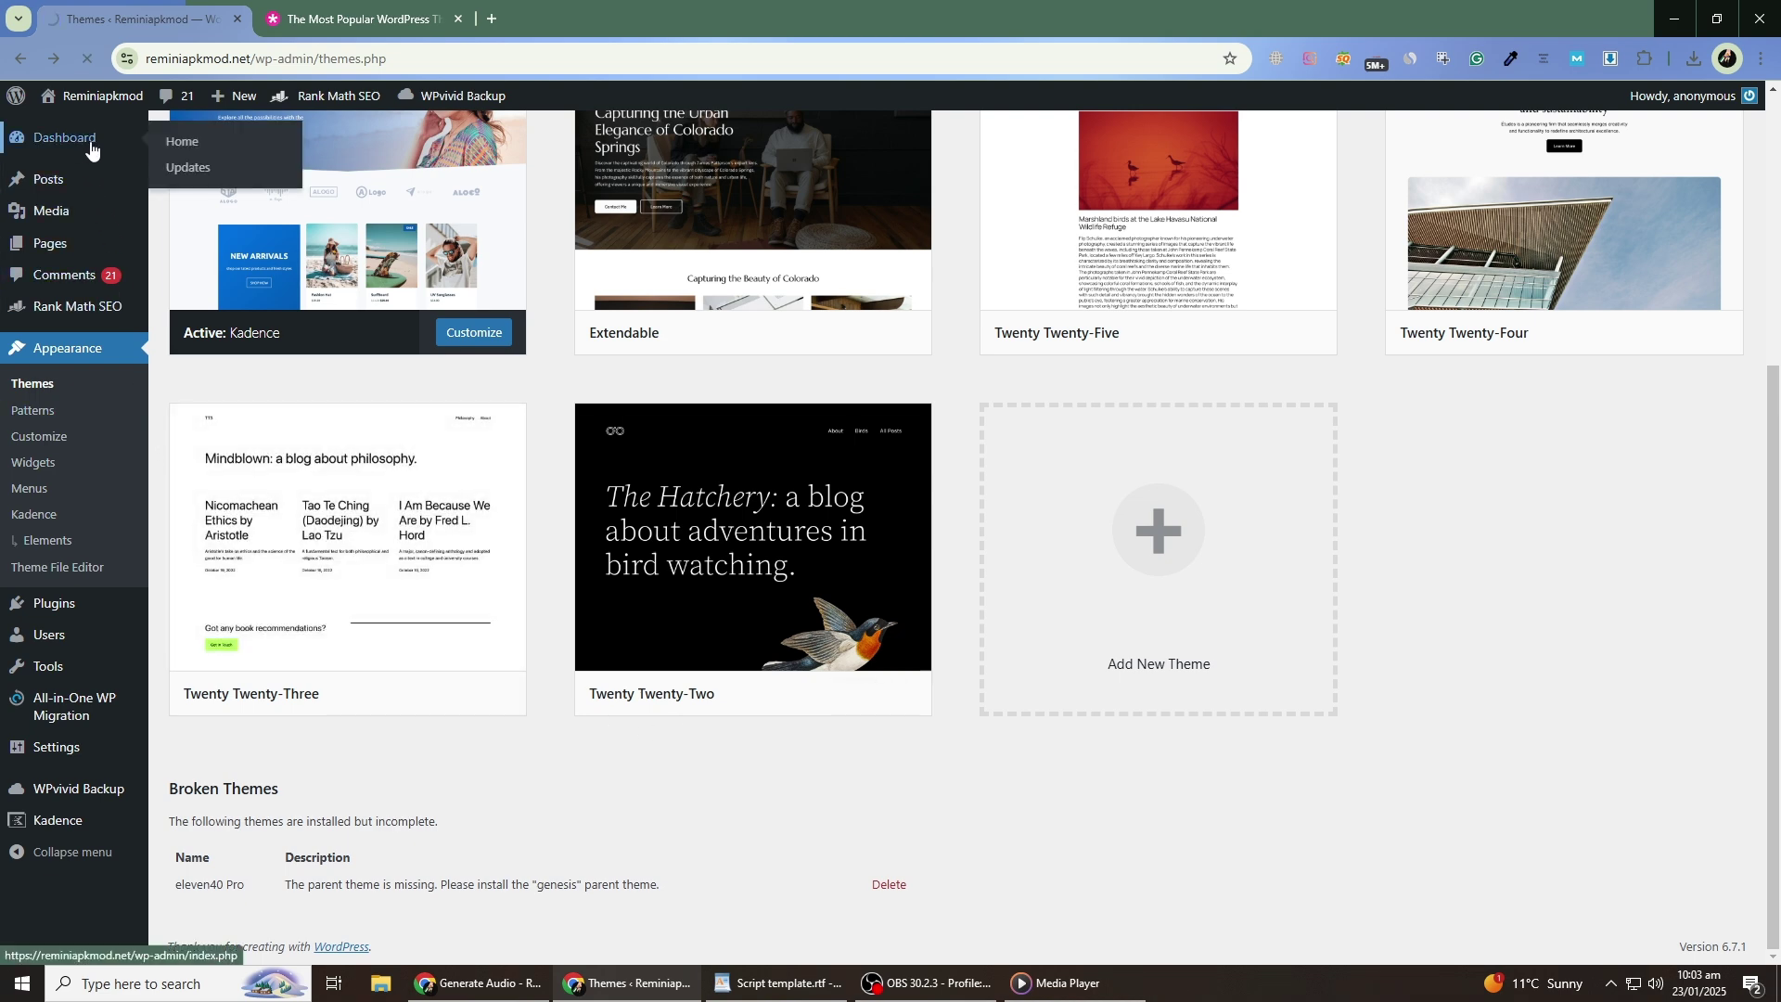
{"action": "scroll", "coordinate": [1024, 503], "scroll_direction": "down", "scroll_amount": 4}
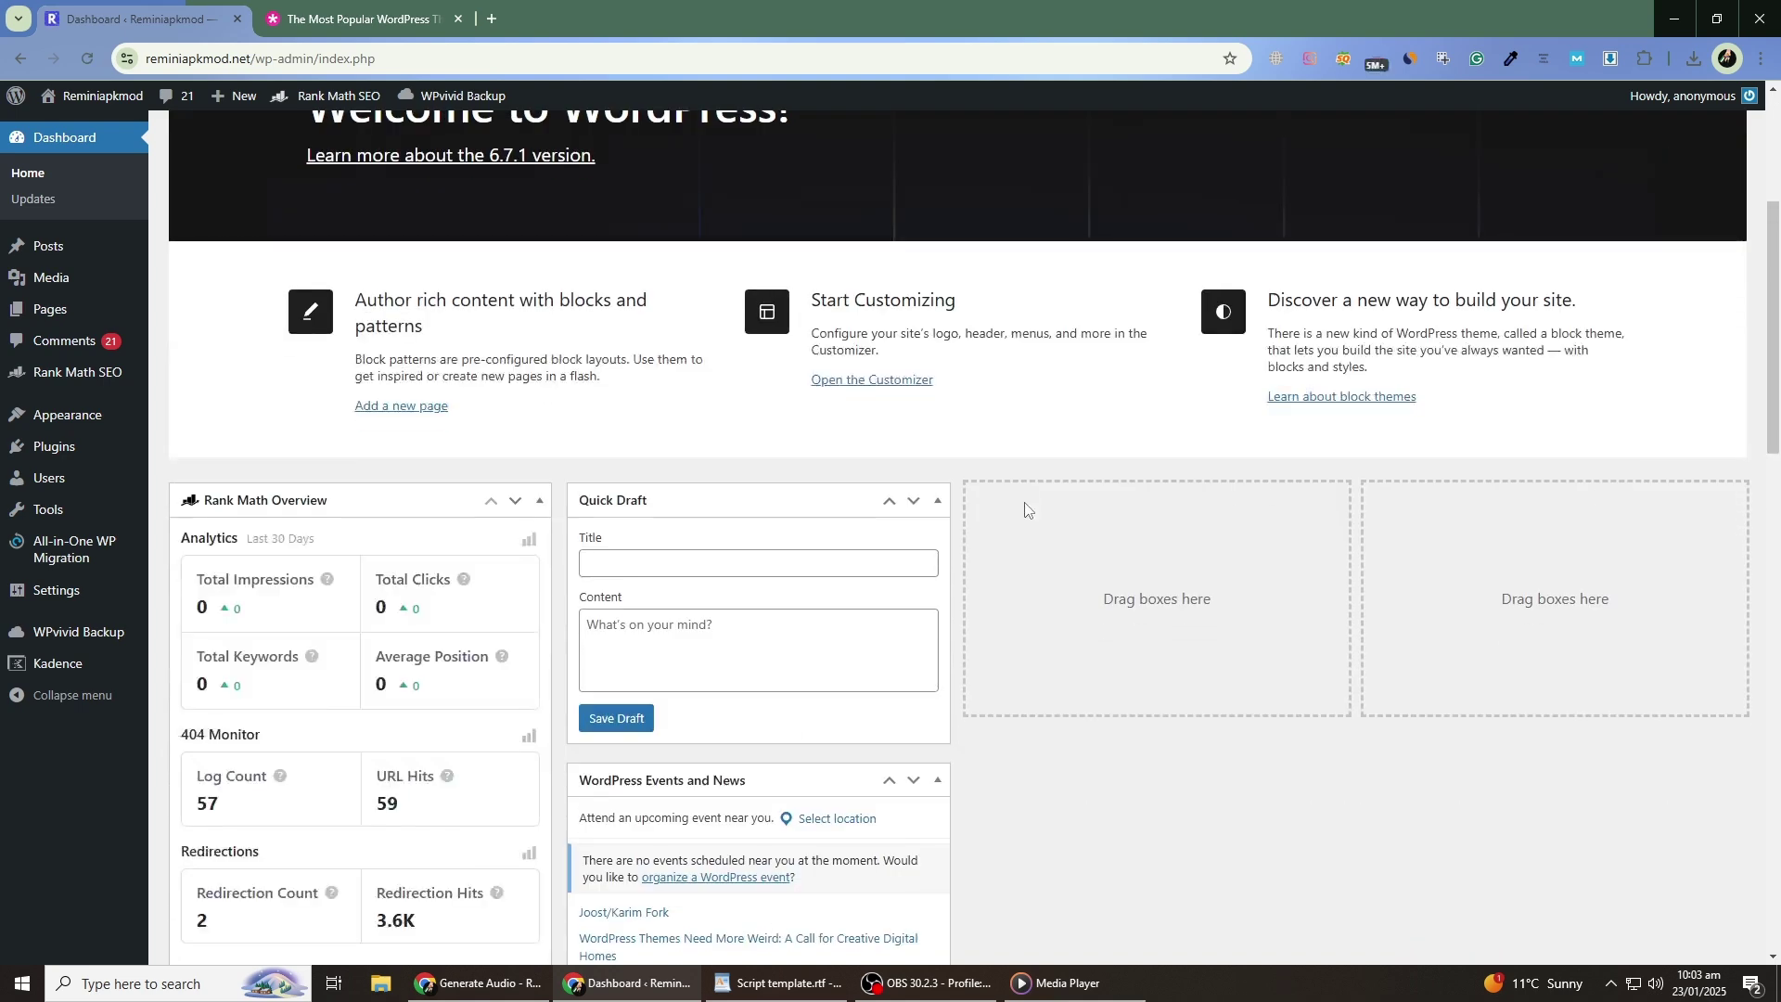
{"action": "scroll", "coordinate": [1026, 509], "scroll_direction": "up", "scroll_amount": 1}
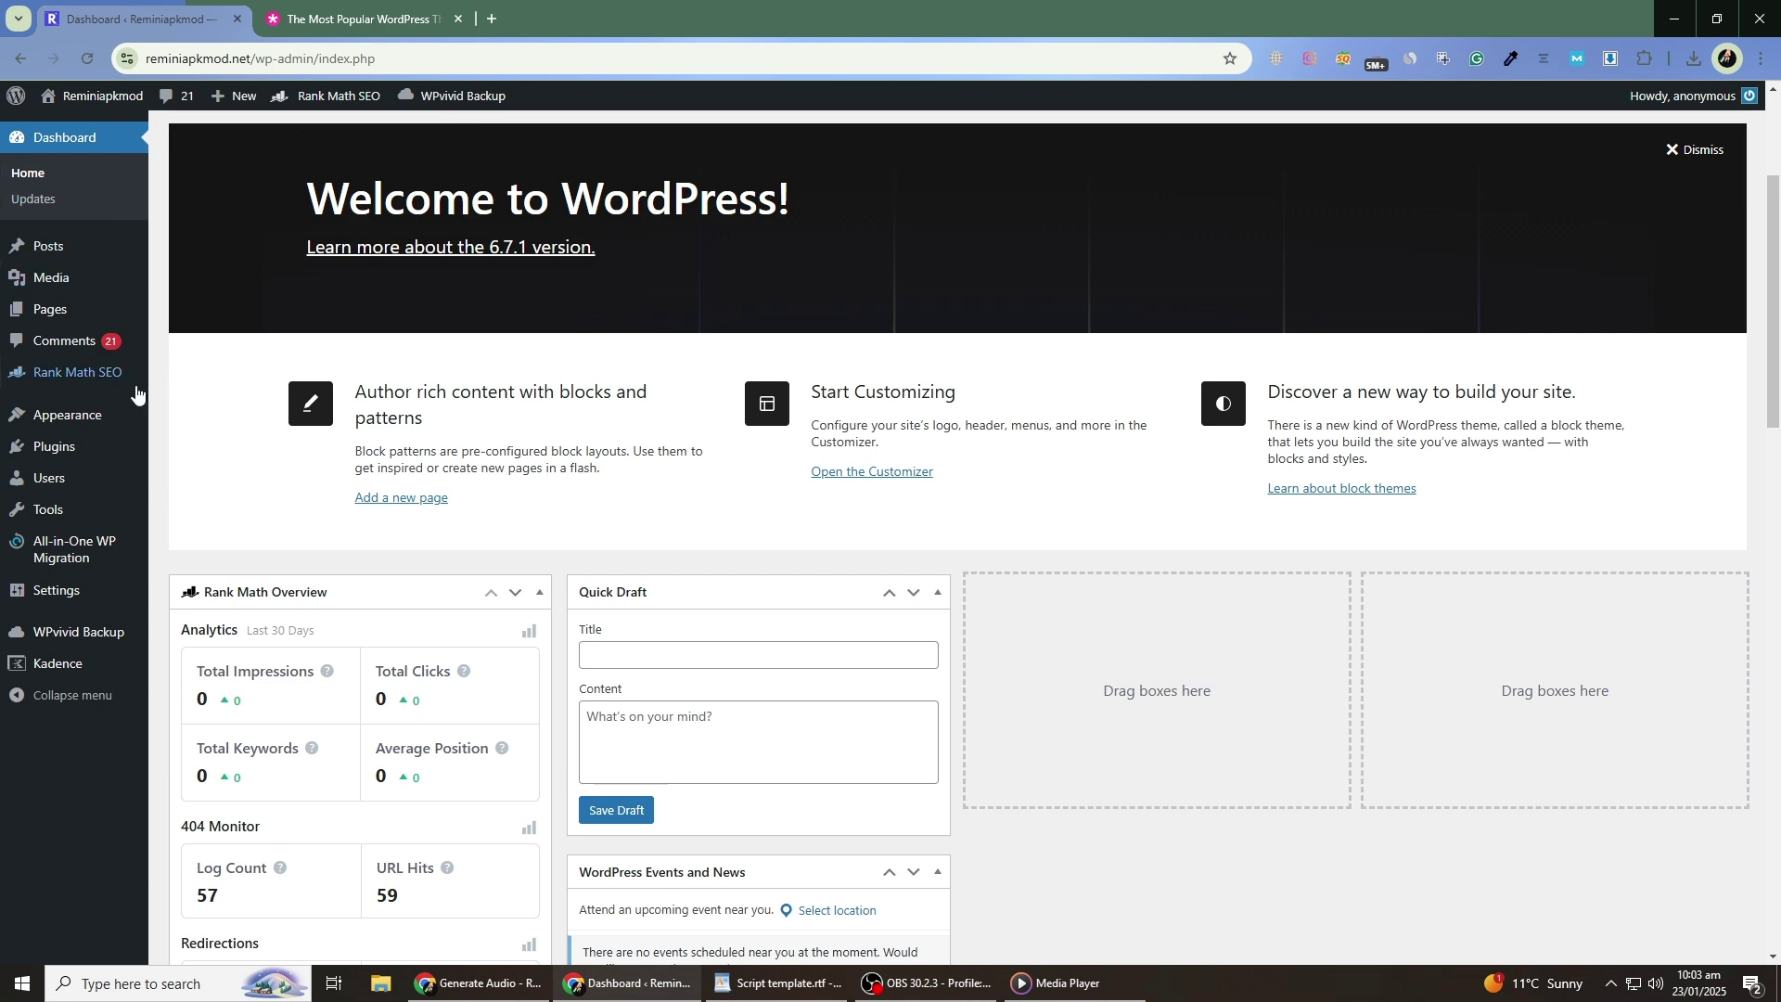
Switch to the Elegant Themes site and bring up the Divi product page.
{"action": "mouse_move", "coordinate": [132, 394]}
{"action": "left_click", "coordinate": [370, 11]}
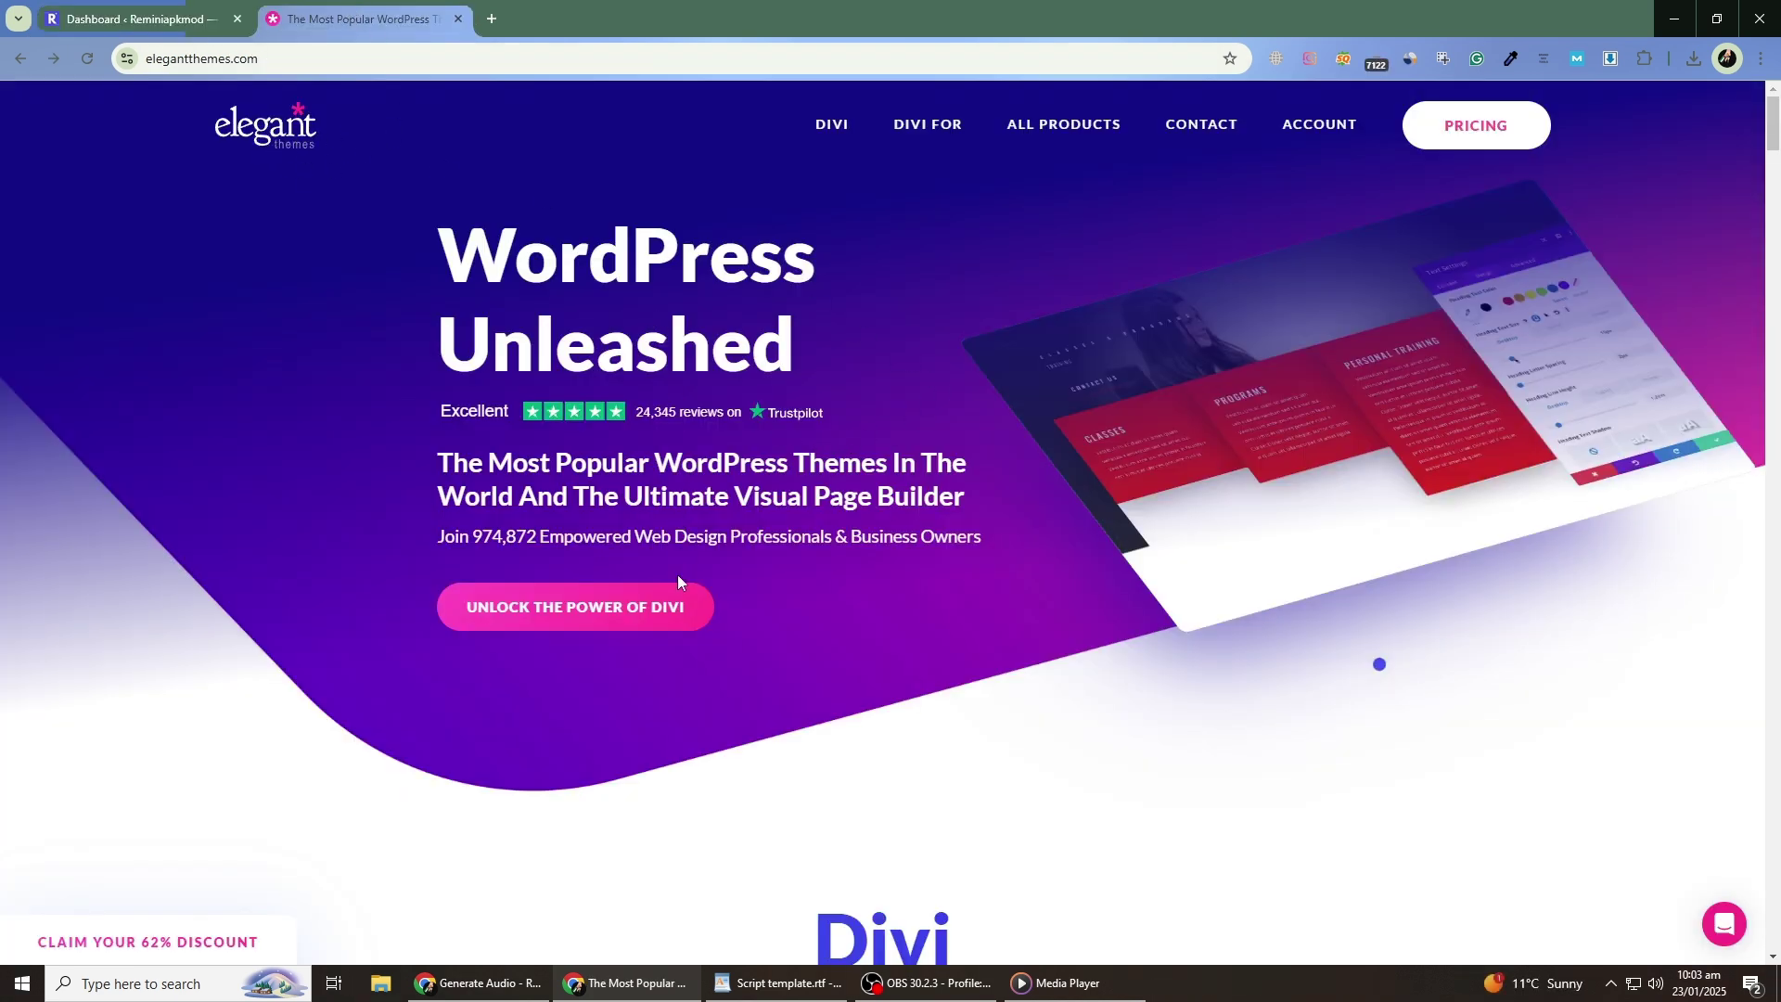
{"action": "left_click", "coordinate": [831, 124]}
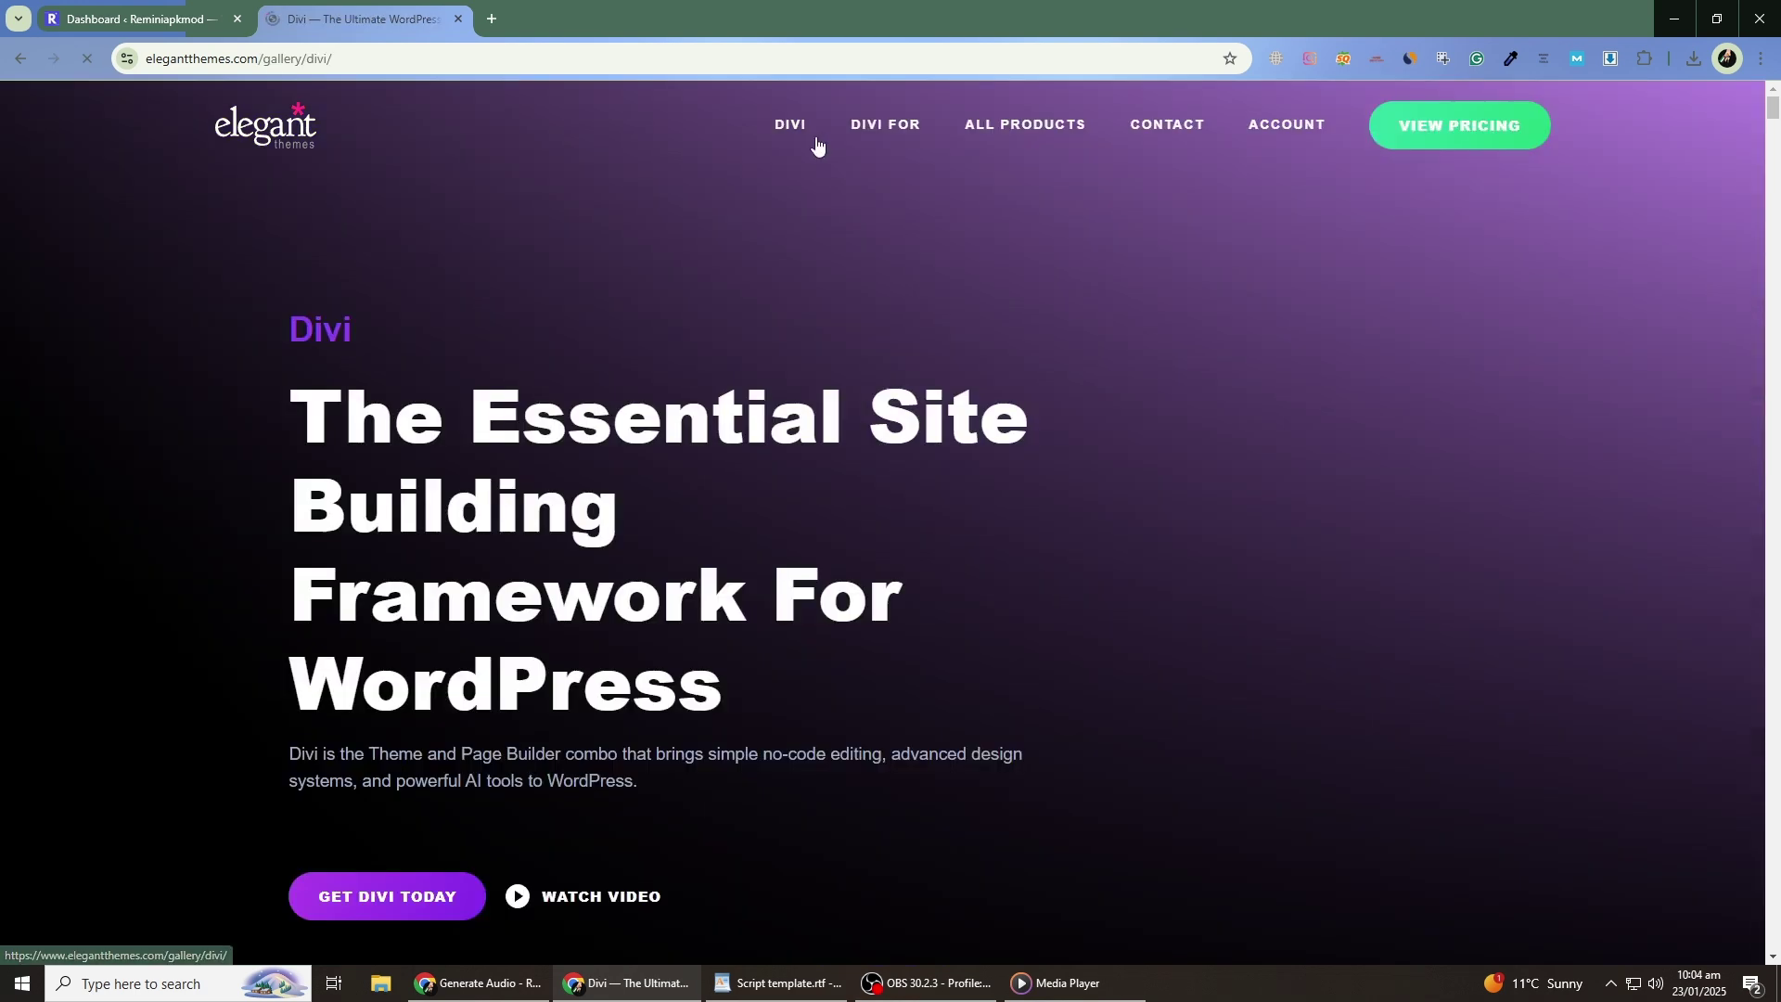
{"action": "scroll", "coordinate": [445, 448], "scroll_direction": "down", "scroll_amount": 3}
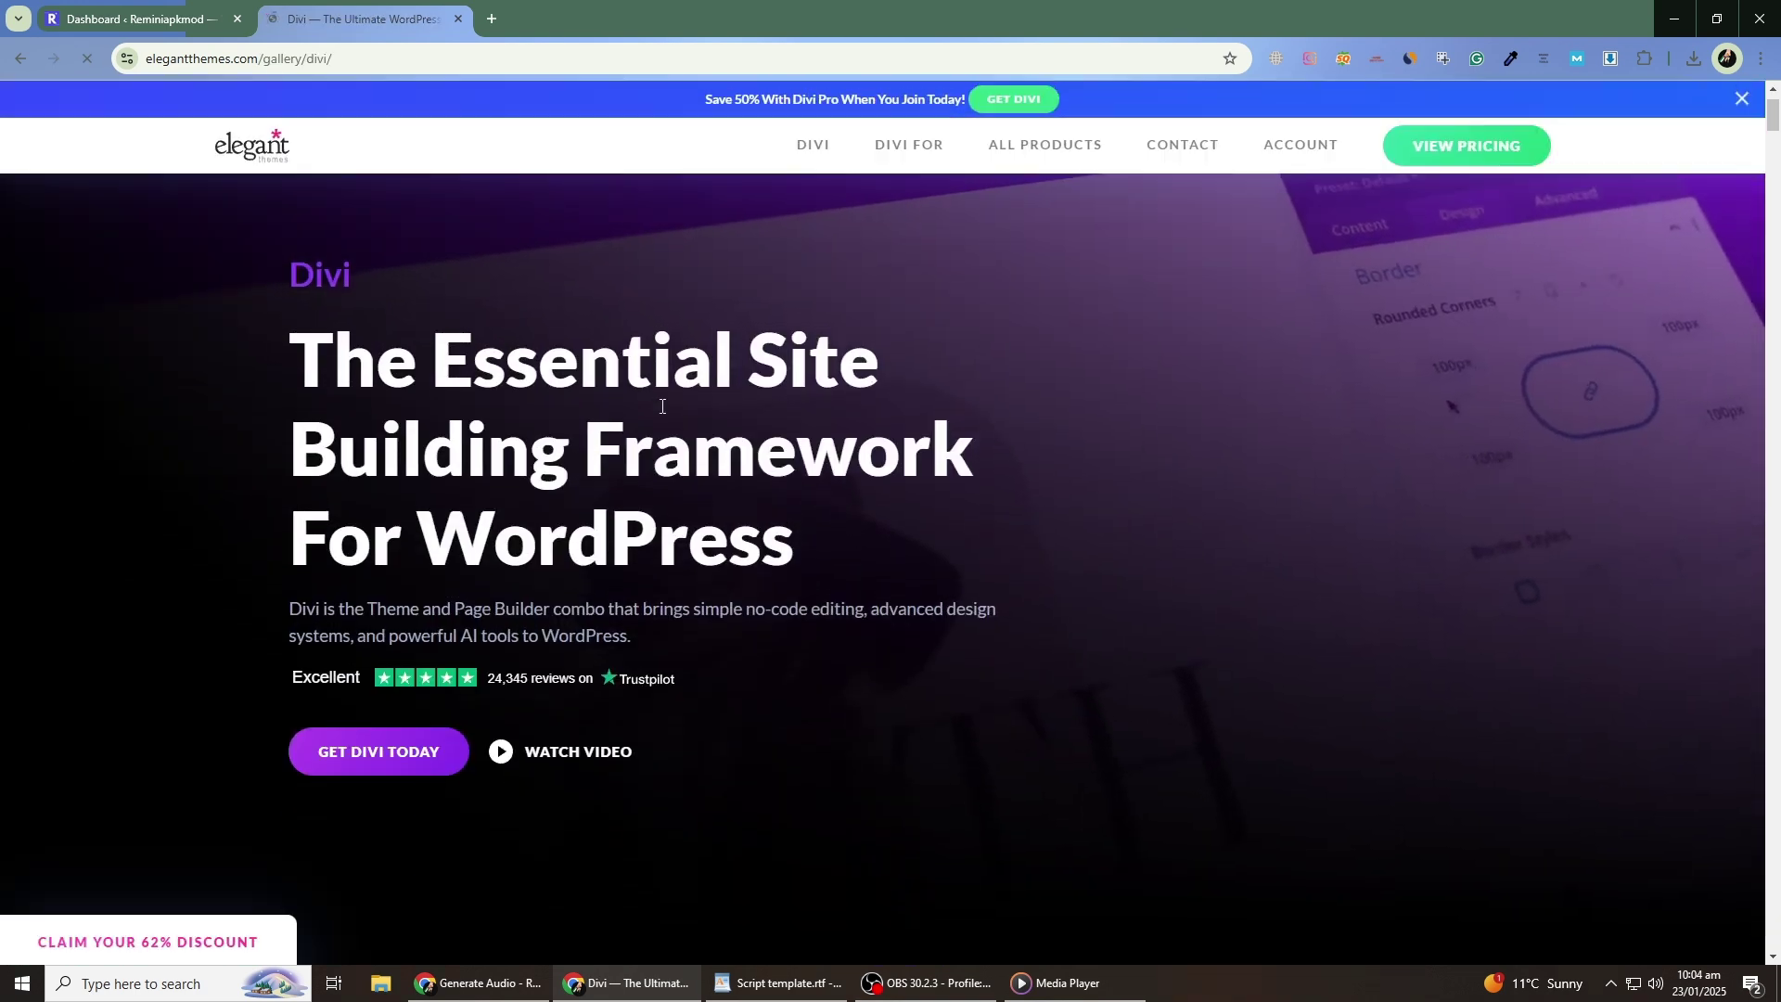
{"action": "scroll", "coordinate": [436, 446], "scroll_direction": "down", "scroll_amount": 3}
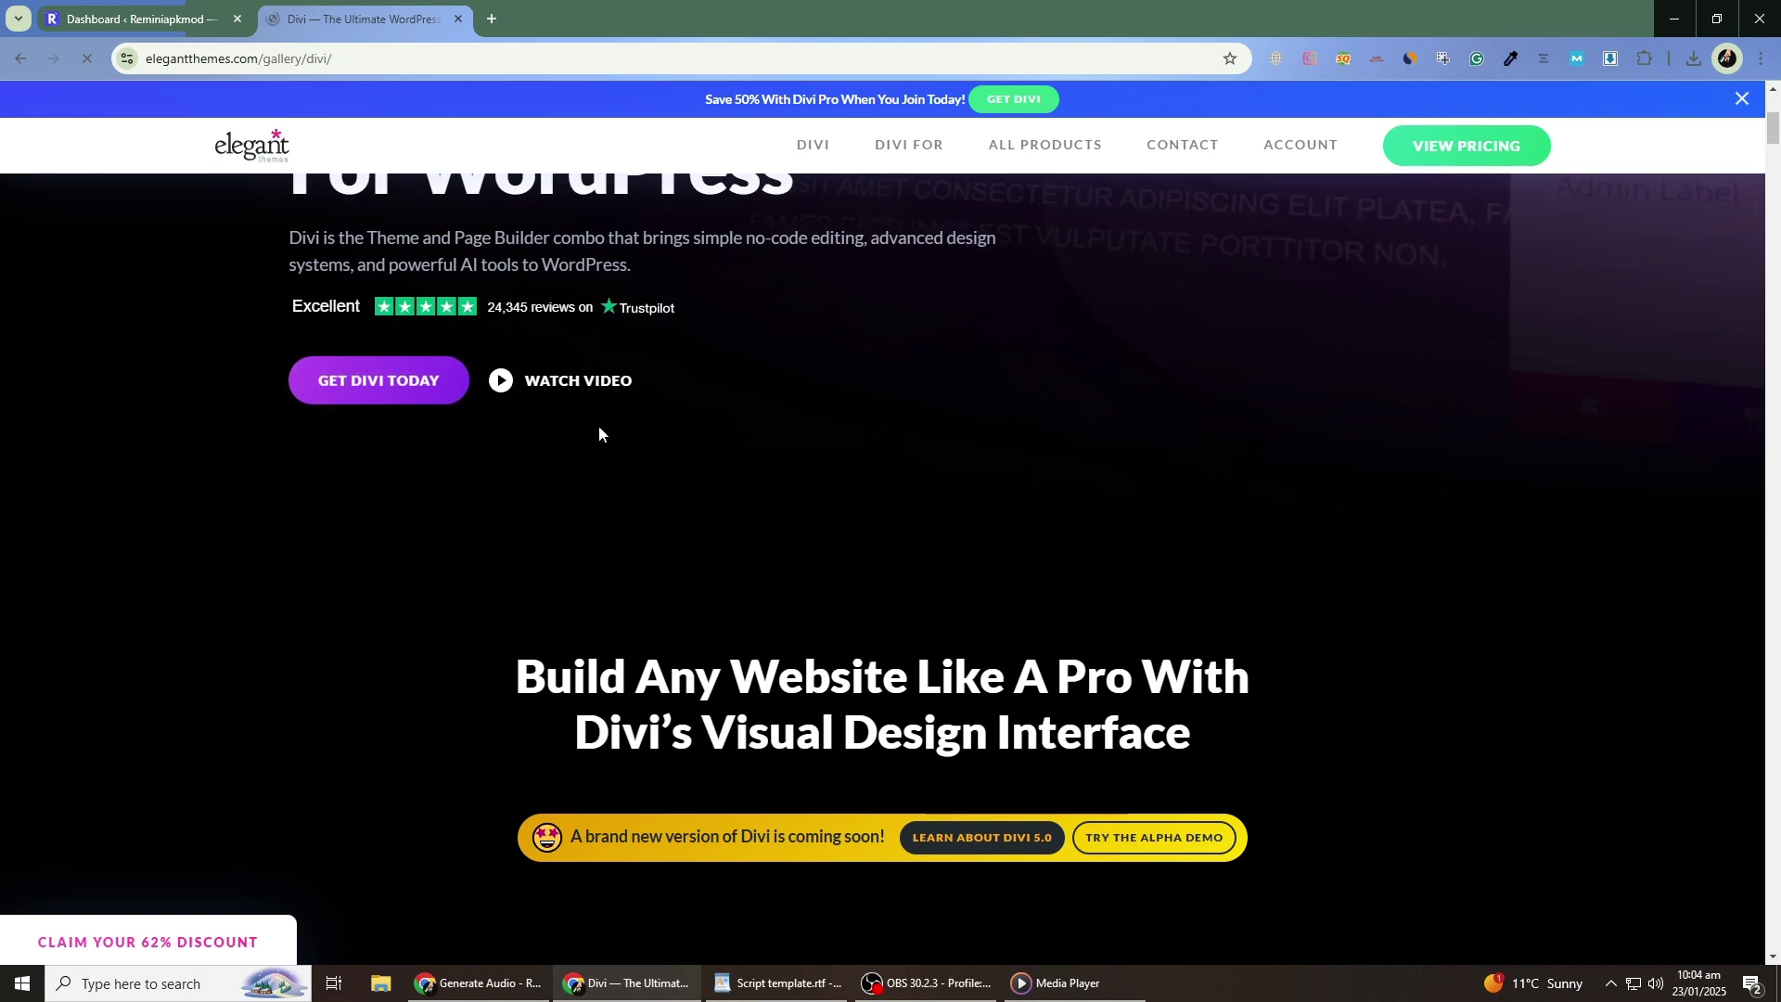
{"action": "scroll", "coordinate": [756, 434], "scroll_direction": "down", "scroll_amount": 9}
{"action": "scroll", "coordinate": [763, 436], "scroll_direction": "down", "scroll_amount": 9}
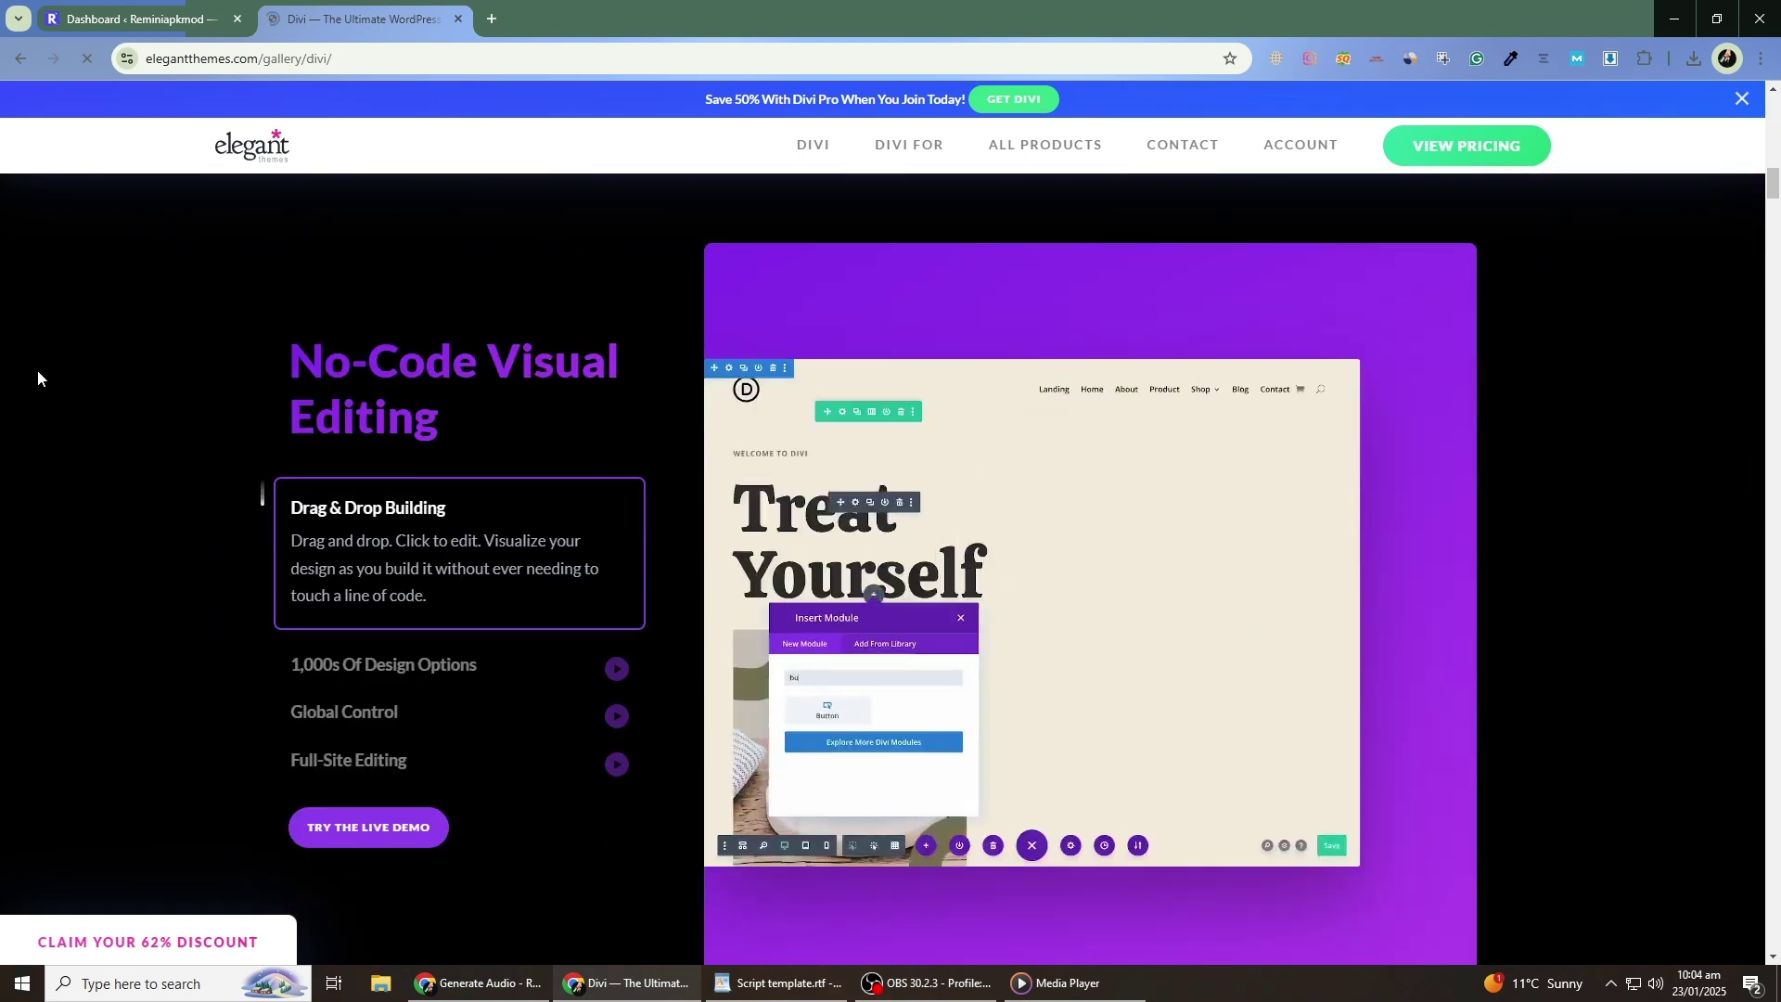
Highlight the No-Code Visual Editing heading, then continue down to the starter site templates.
{"action": "left_click_drag", "start_coordinate": [236, 355], "coordinate": [504, 404]}
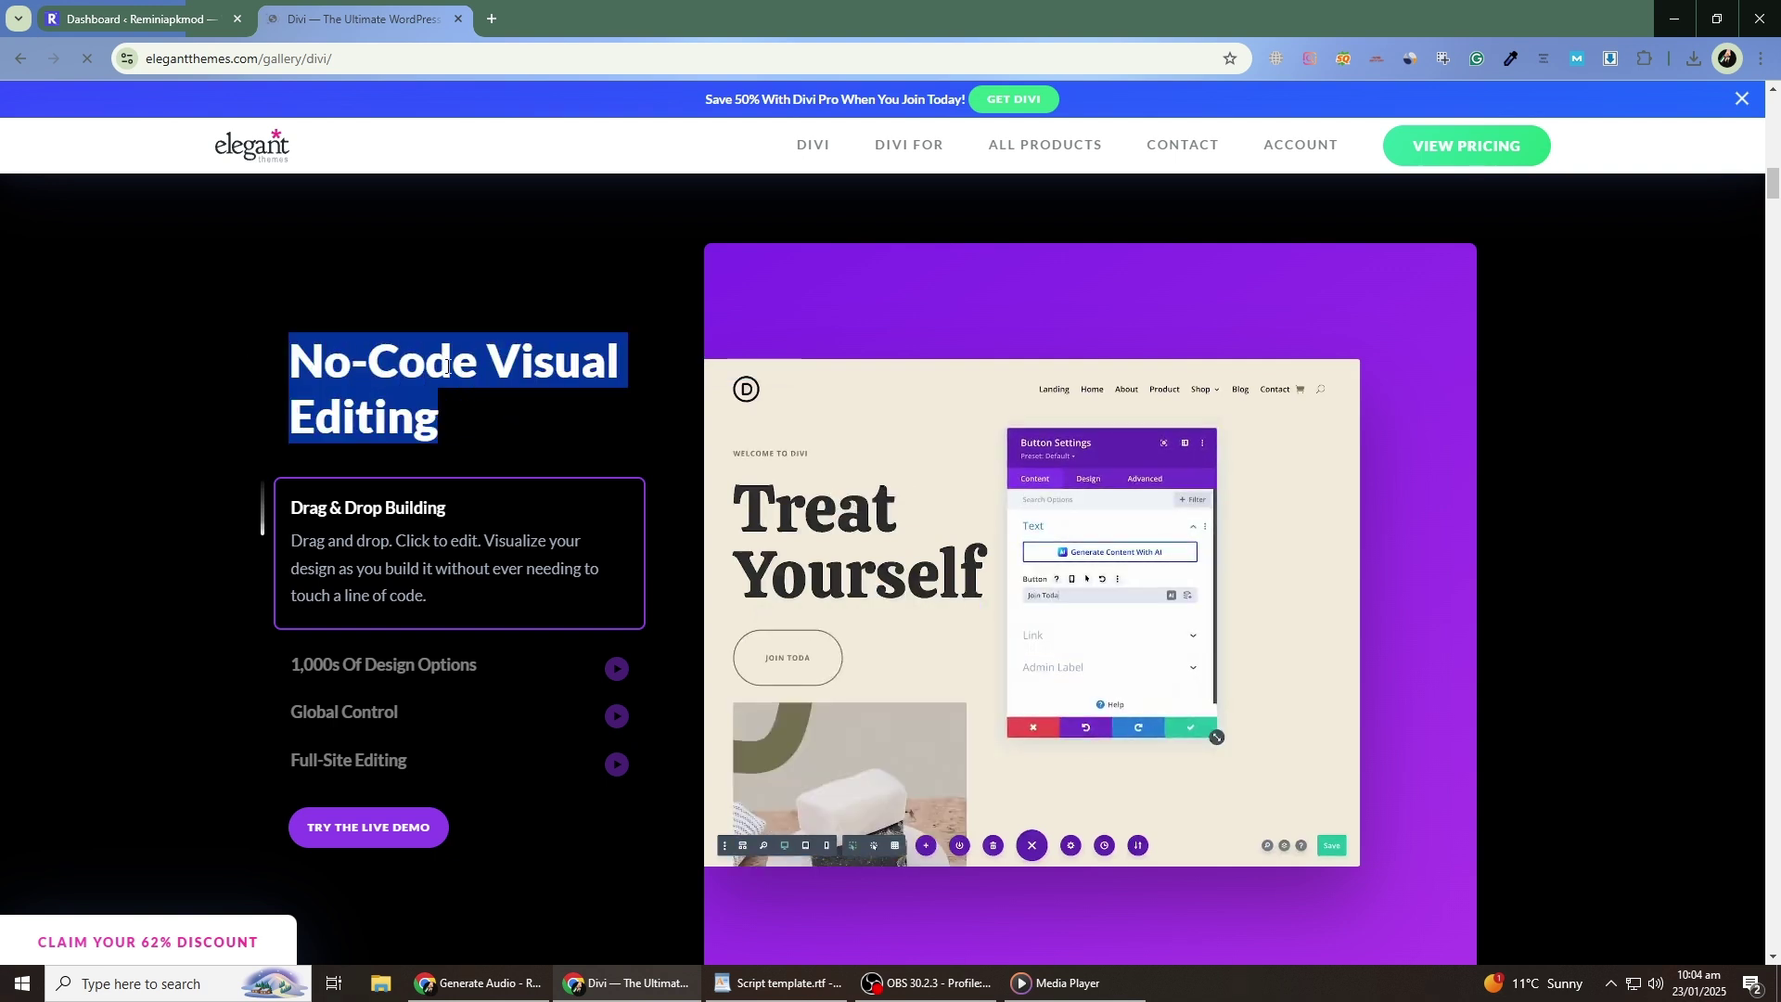
{"action": "left_click", "coordinate": [487, 409]}
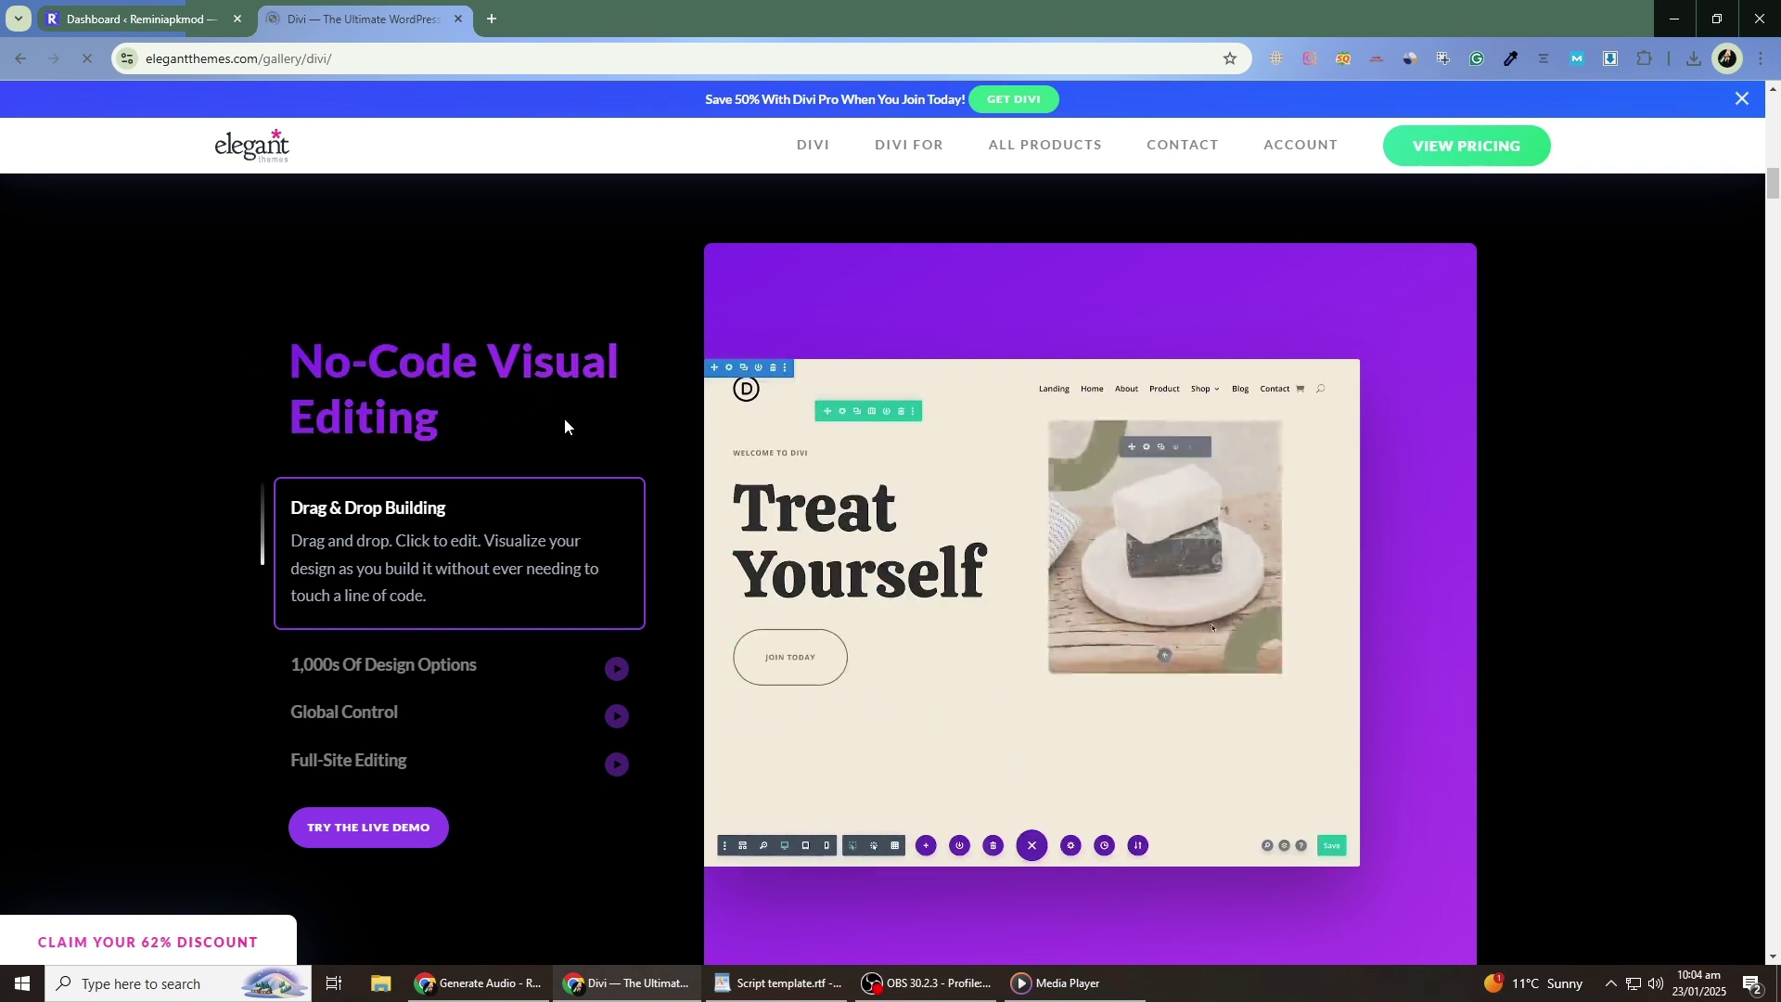
{"action": "scroll", "coordinate": [939, 423], "scroll_direction": "down", "scroll_amount": 1}
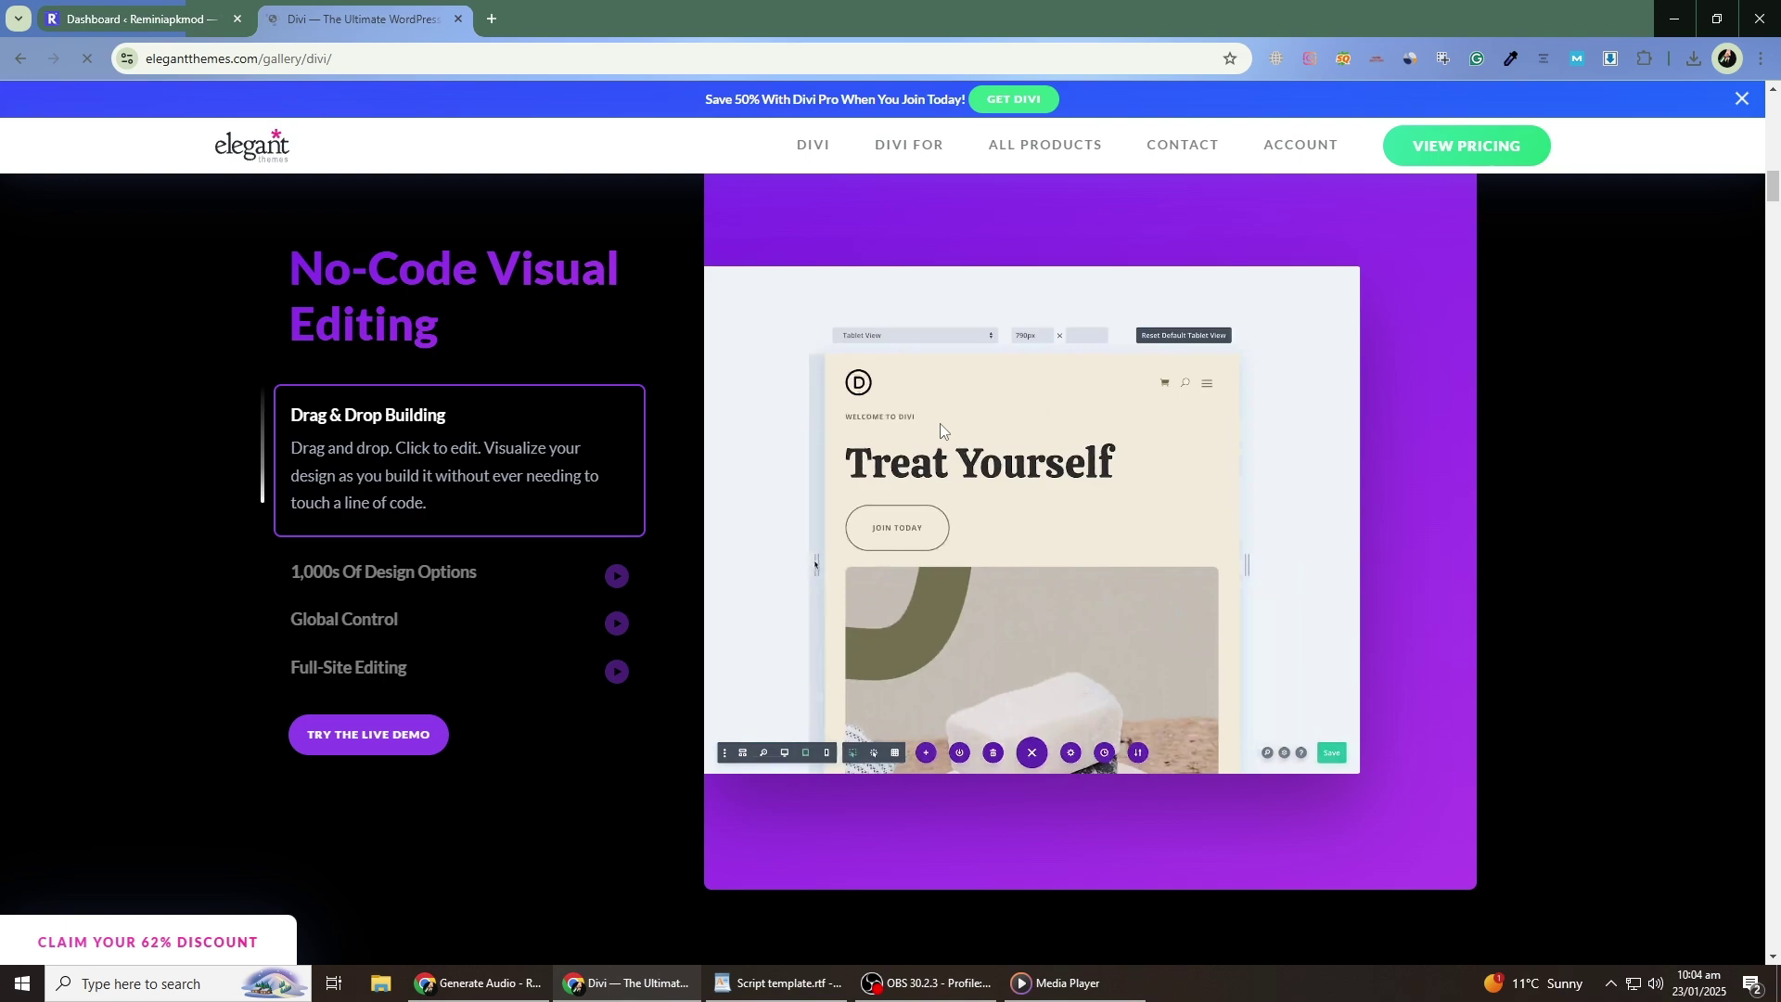
{"action": "scroll", "coordinate": [939, 423], "scroll_direction": "down", "scroll_amount": 14}
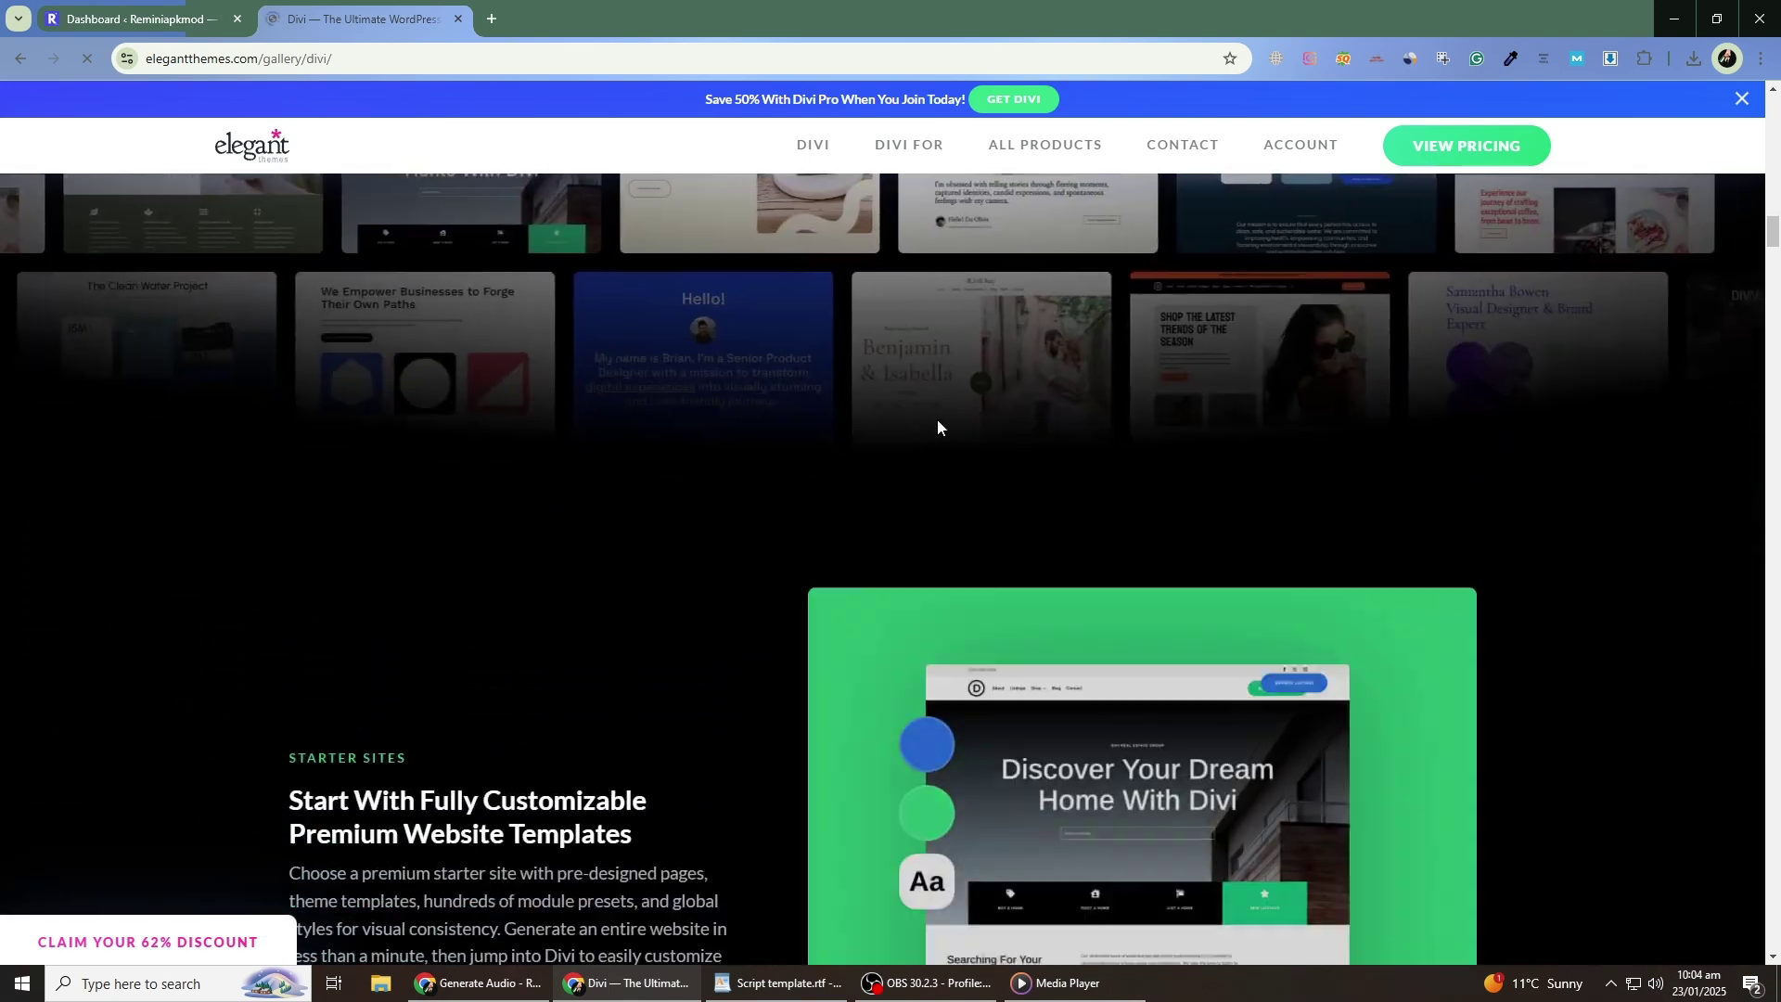